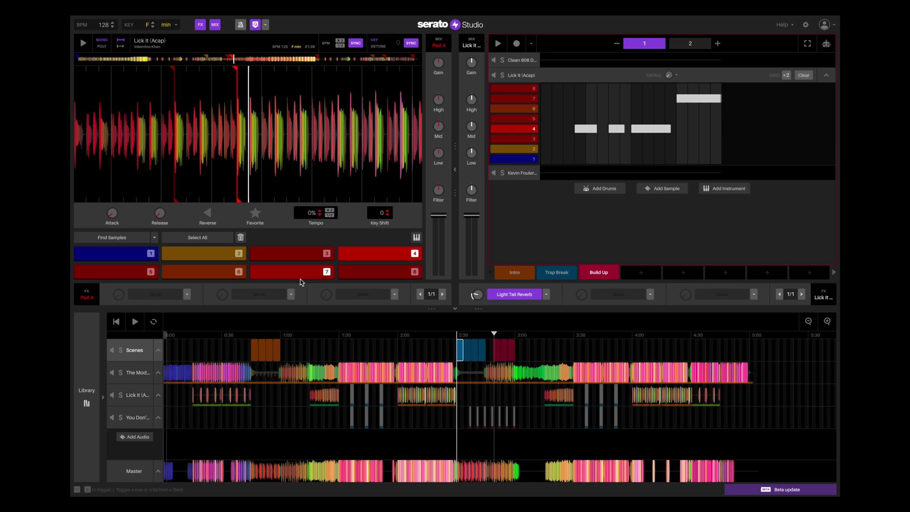
Select pad 4 of the Lick It sample and play the Build Up scene briefly to hear it without the effect
left_click(519, 128)
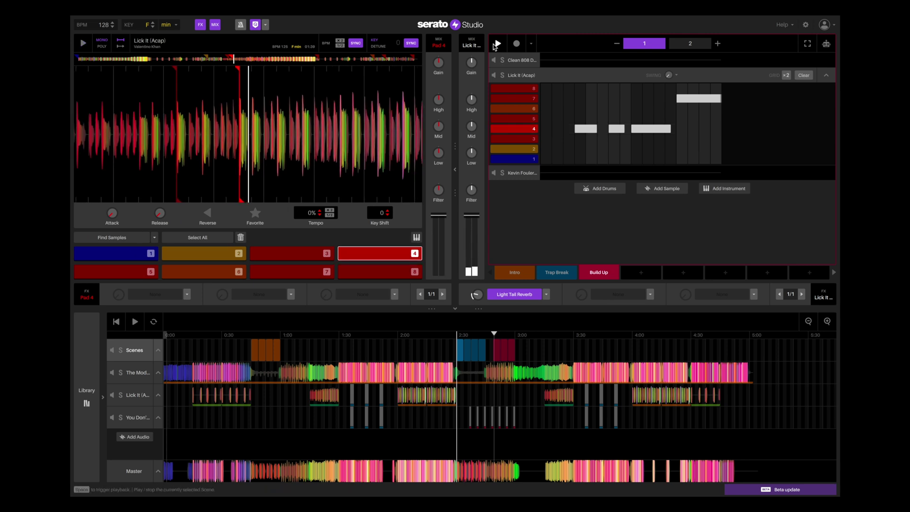
left_click(496, 44)
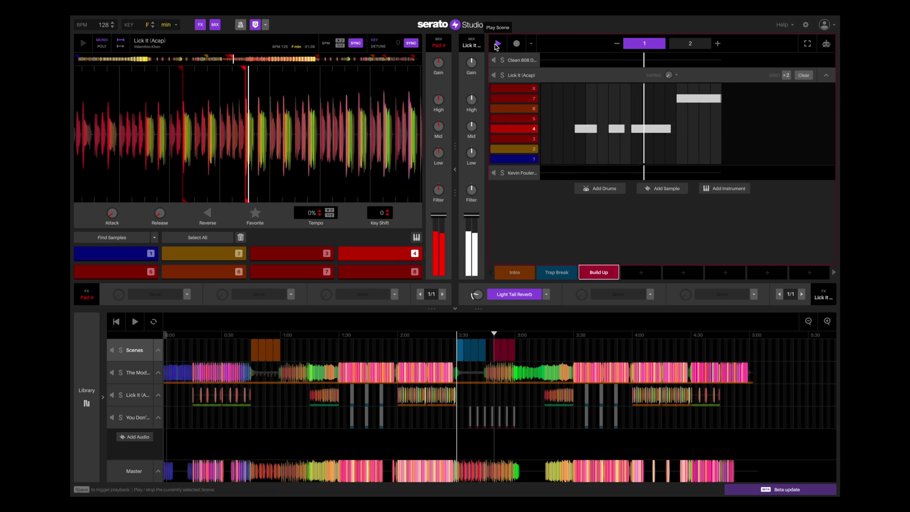
left_click(497, 44)
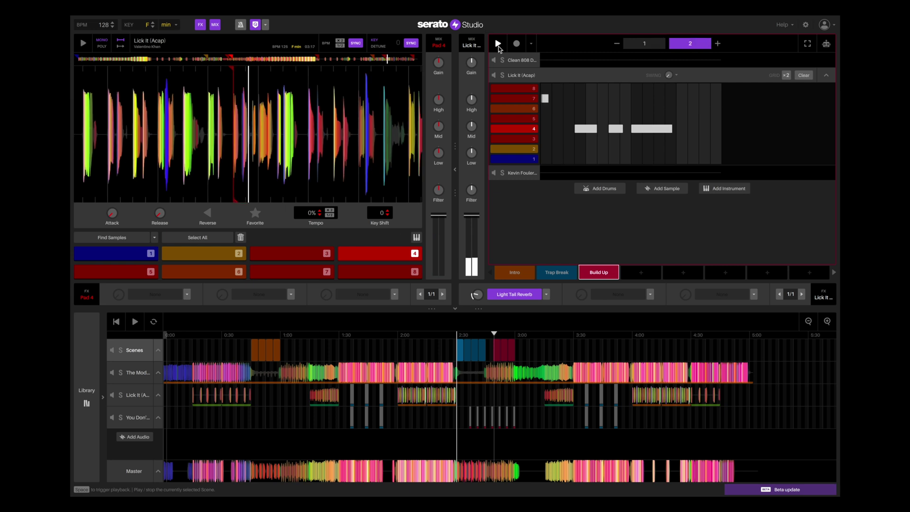
Load the Braker effect into the first FX slot of pad 4 on the Lick It deck
left_click(507, 131)
left_click(187, 294)
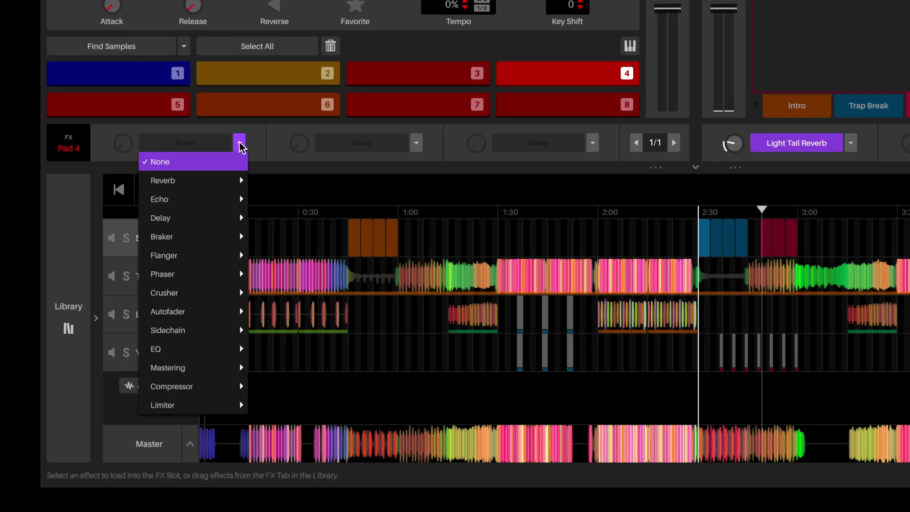
left_click(237, 145)
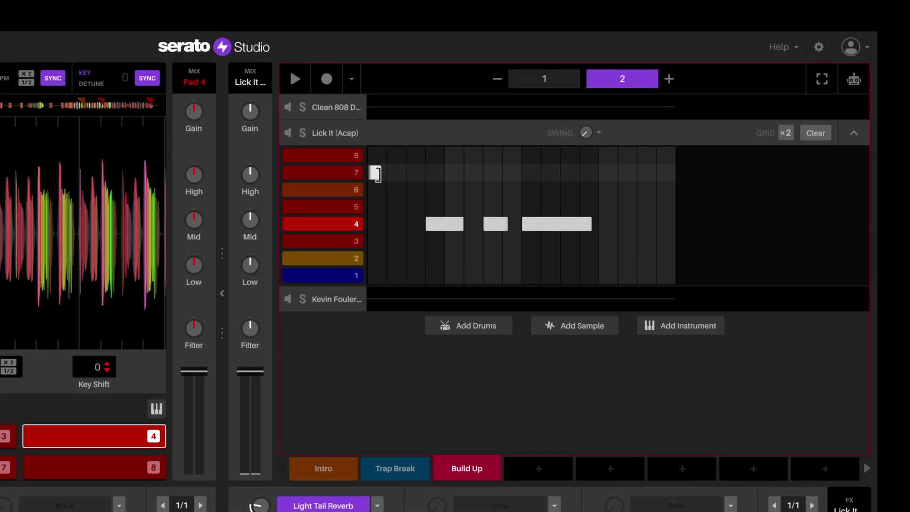
left_click(323, 173)
left_click(331, 222)
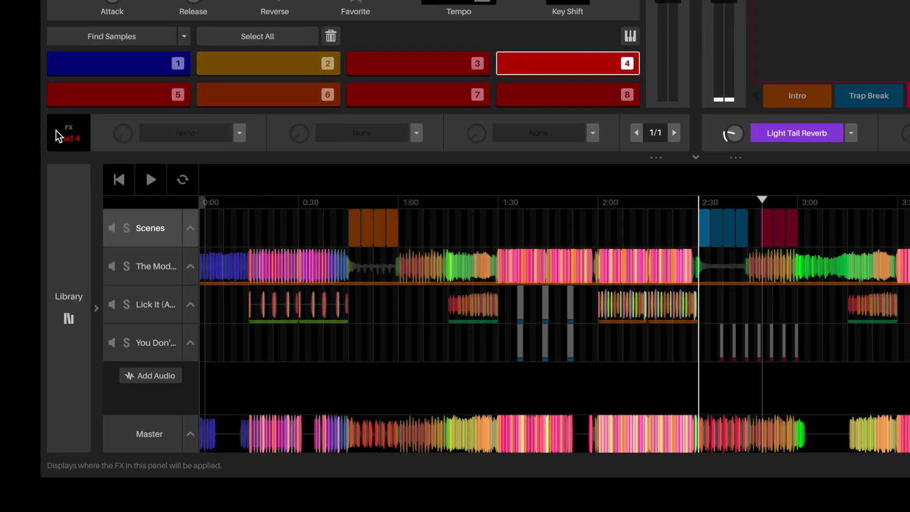
left_click(240, 133)
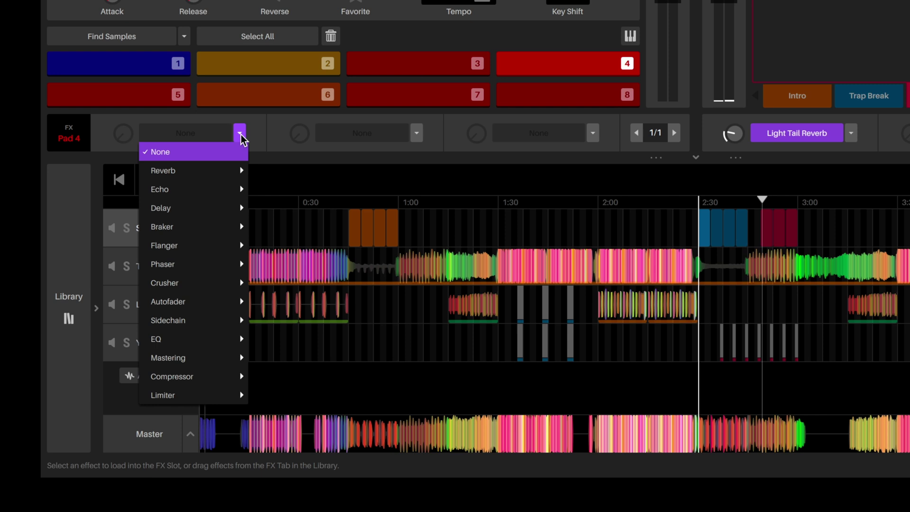
mouse_move(237, 226)
left_click(280, 227)
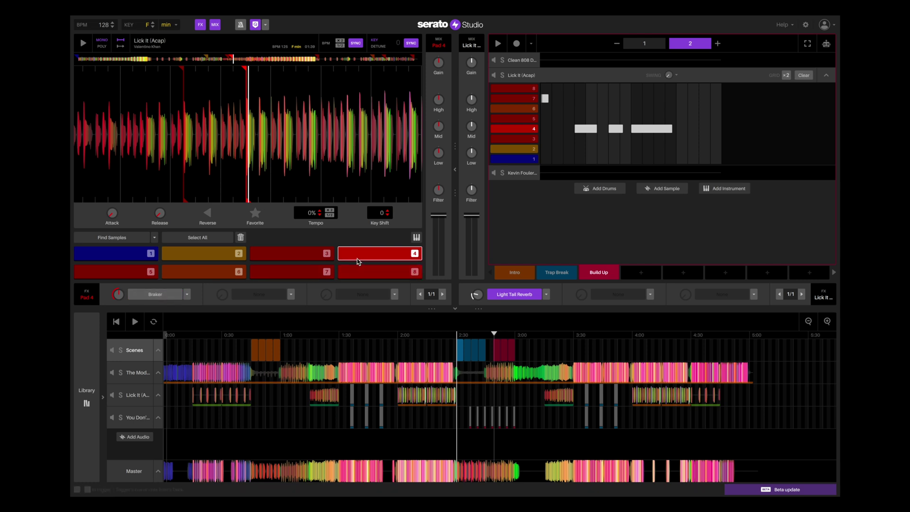
Play the Build Up scene and audition pad 4 with the Braker effect switched on and off
left_click(497, 44)
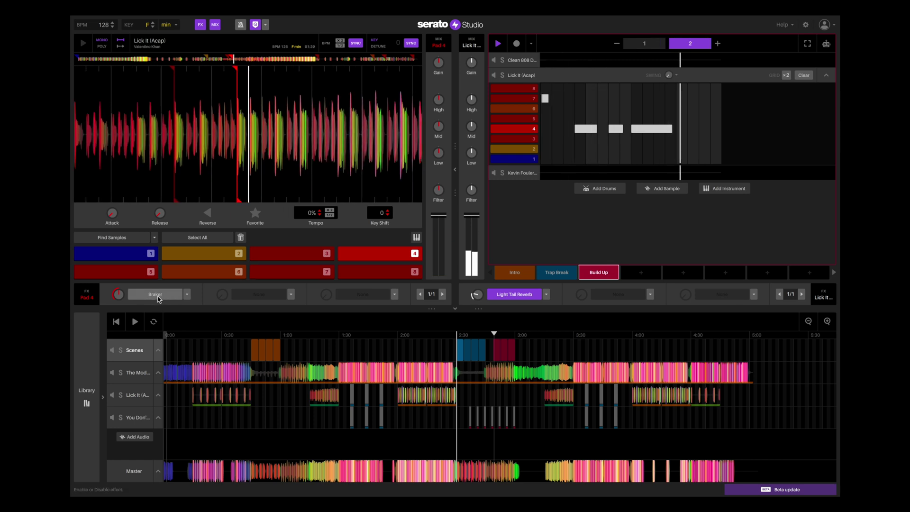
left_click(158, 296)
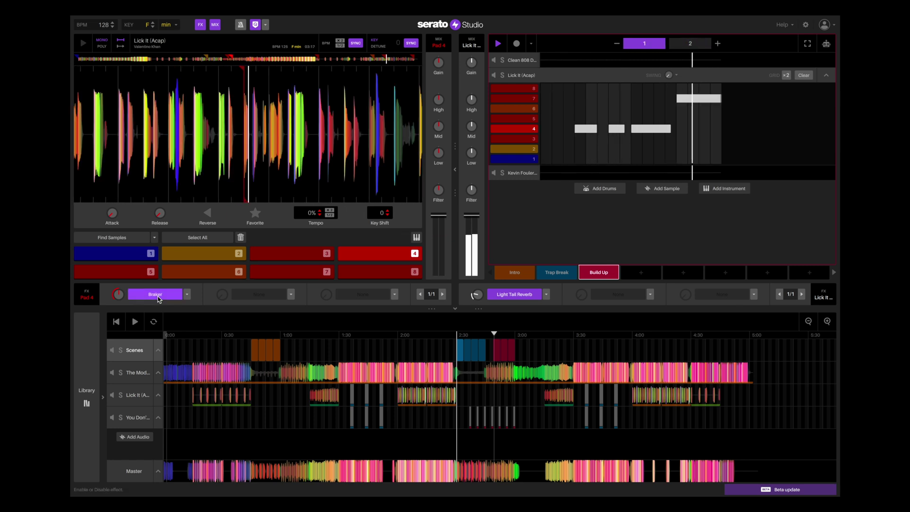
left_click(155, 294)
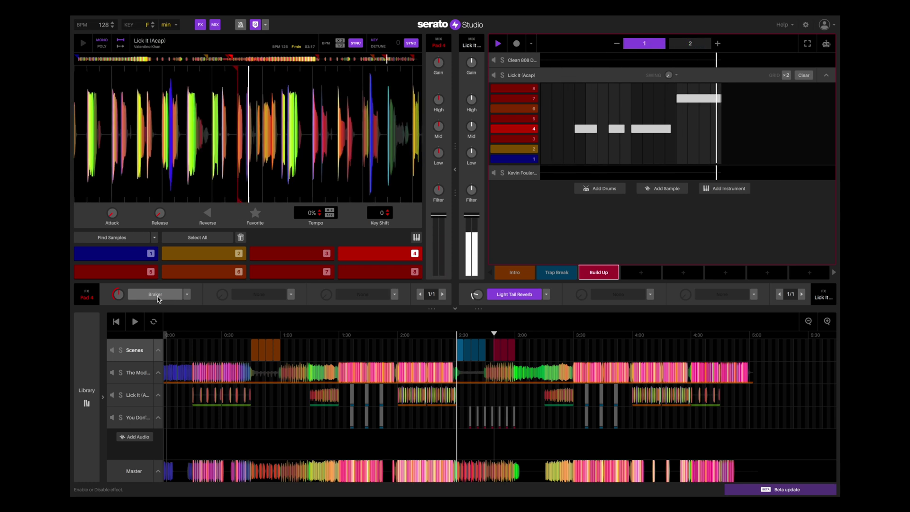
left_click(157, 295)
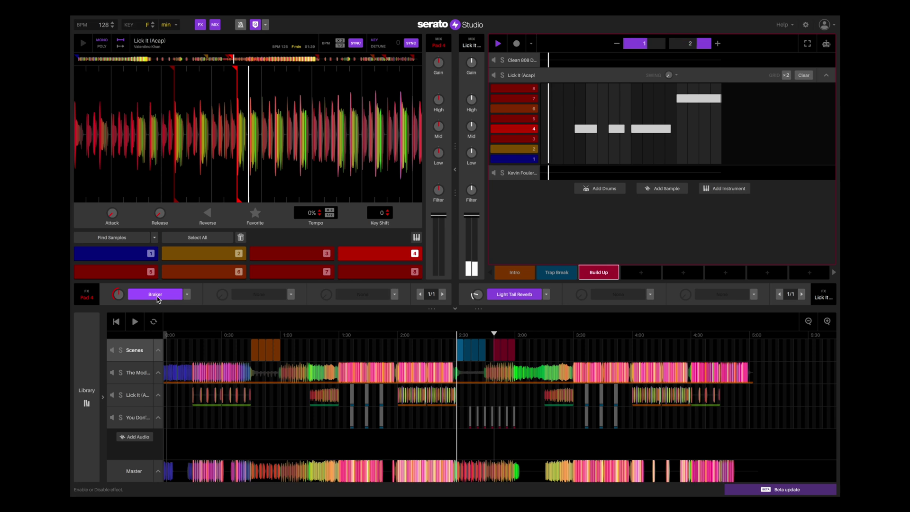
left_click(157, 294)
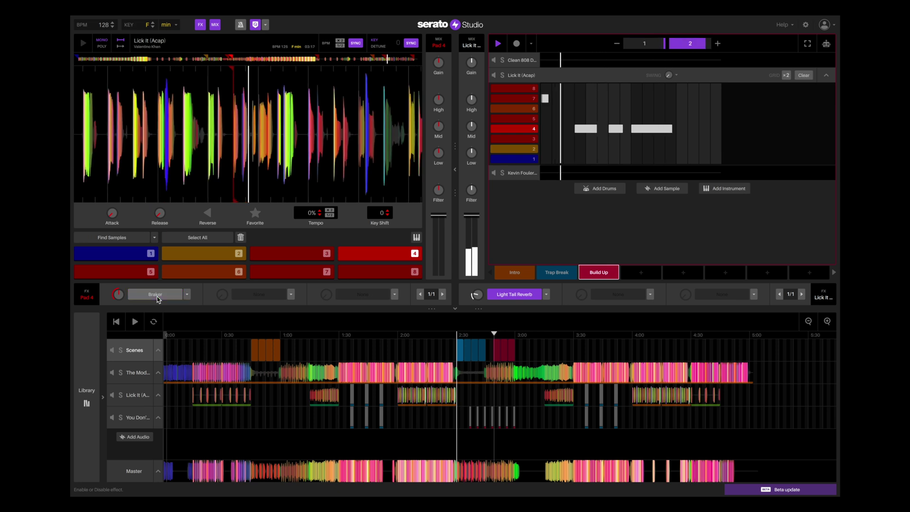
key("space")
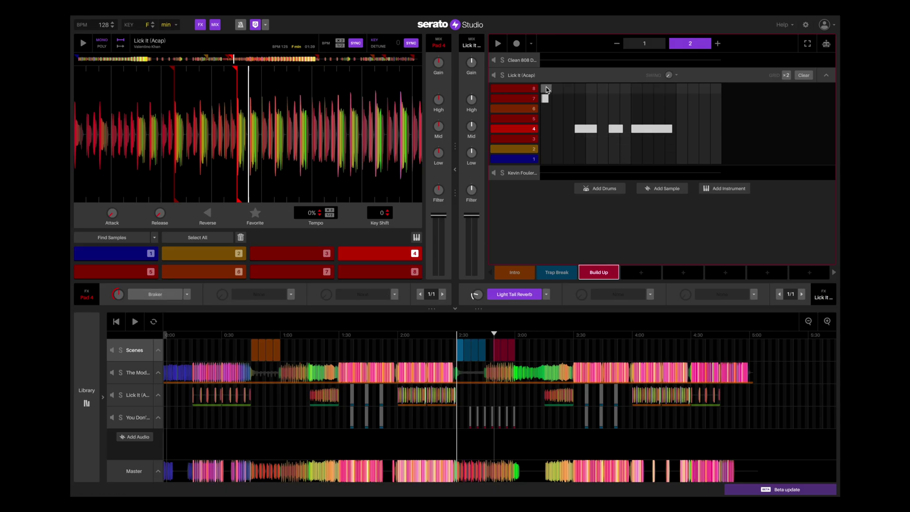
Record pad 4's Braker on/off switching as automation in the Build Up scene during playback
key("space")
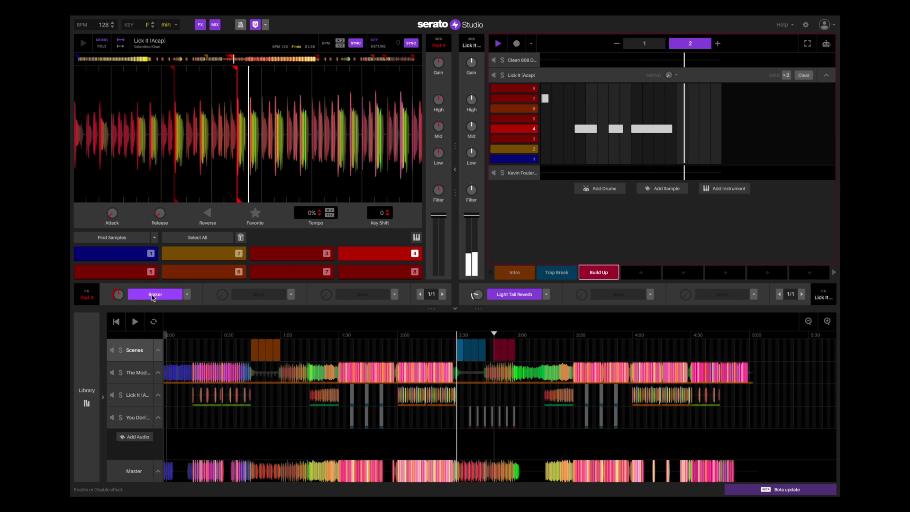
key("7")
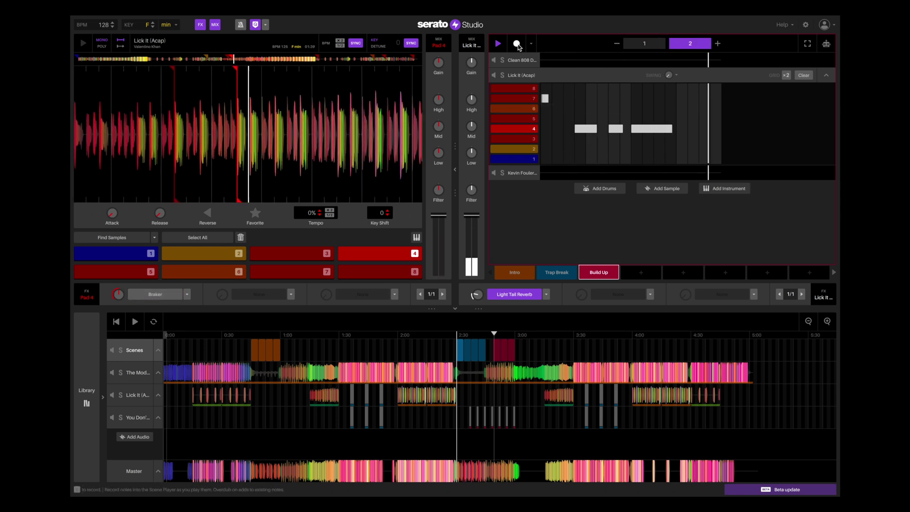
left_click(517, 44)
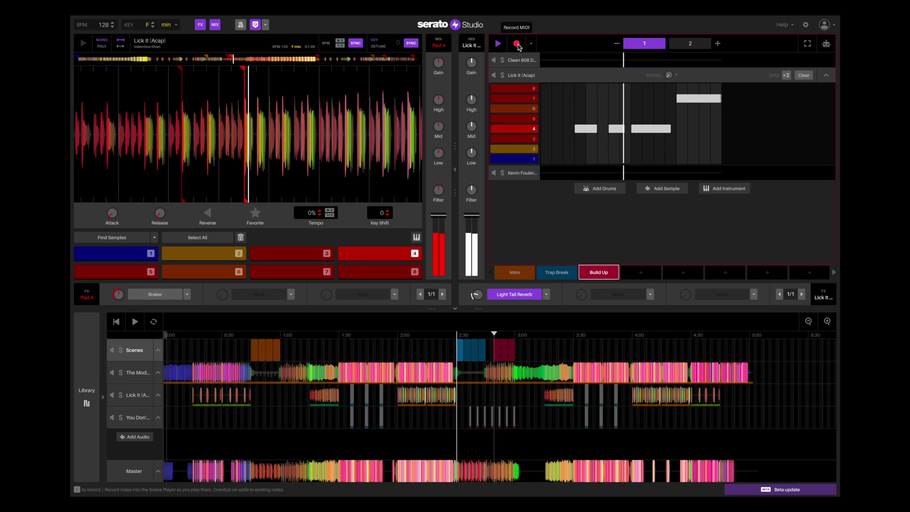
left_click(171, 295)
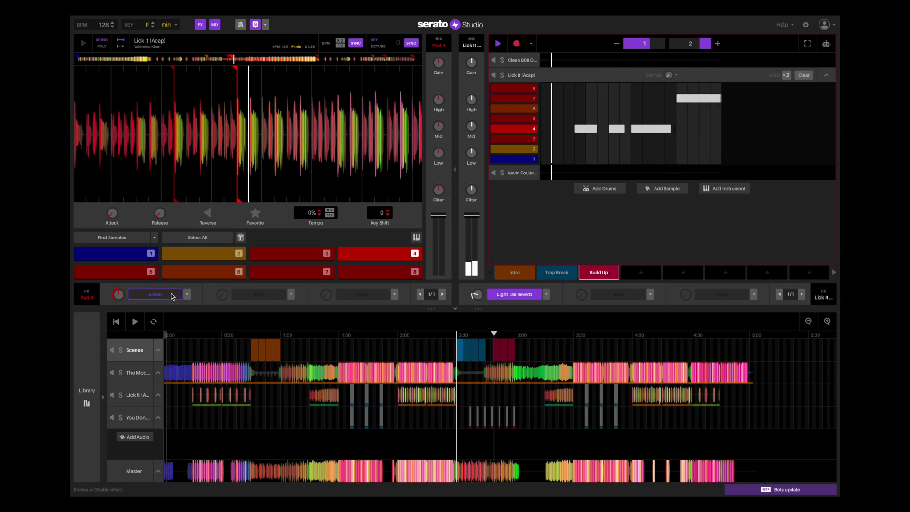
left_click(515, 46)
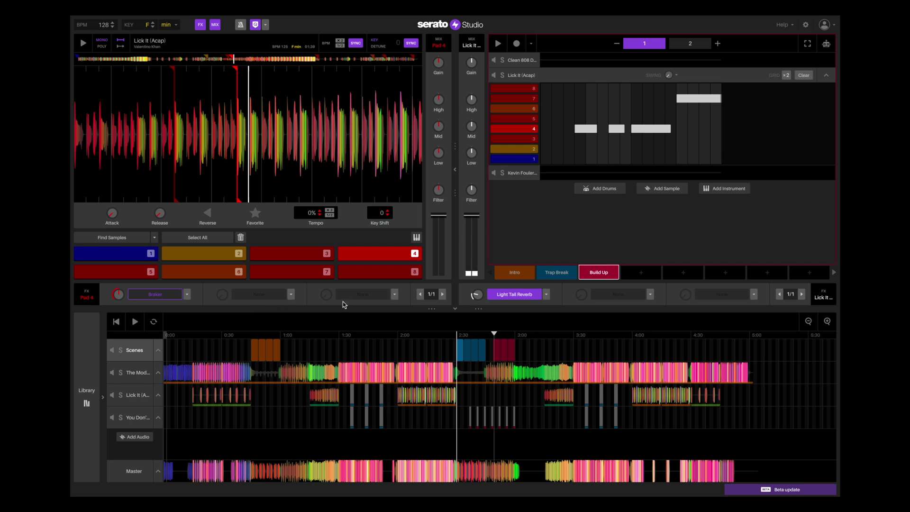
Play the song from the Intro and Build Up scenes to compare how Braker behaves on pad 4
left_click(253, 335)
key("space")
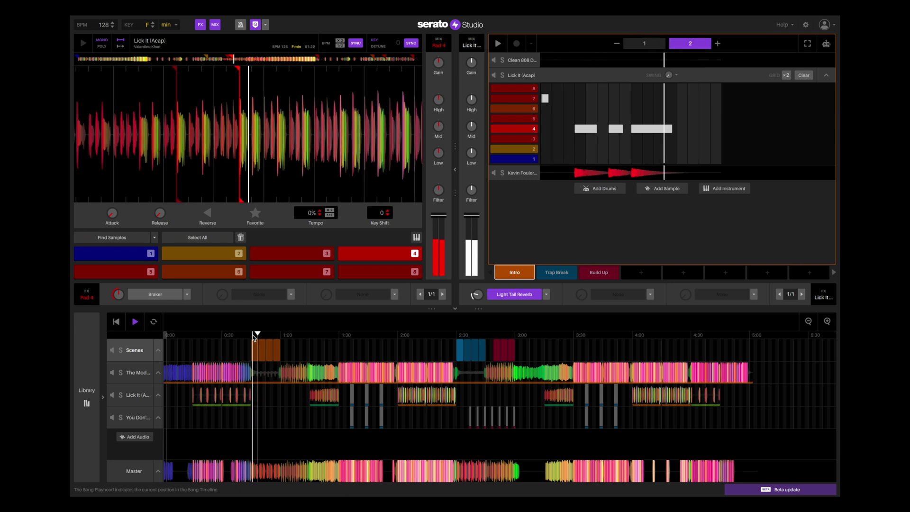
key("space")
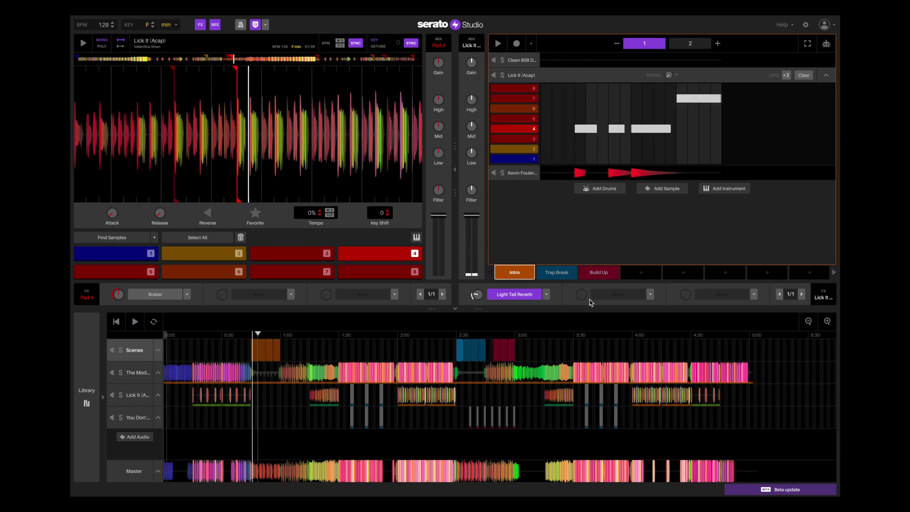
left_click(598, 272)
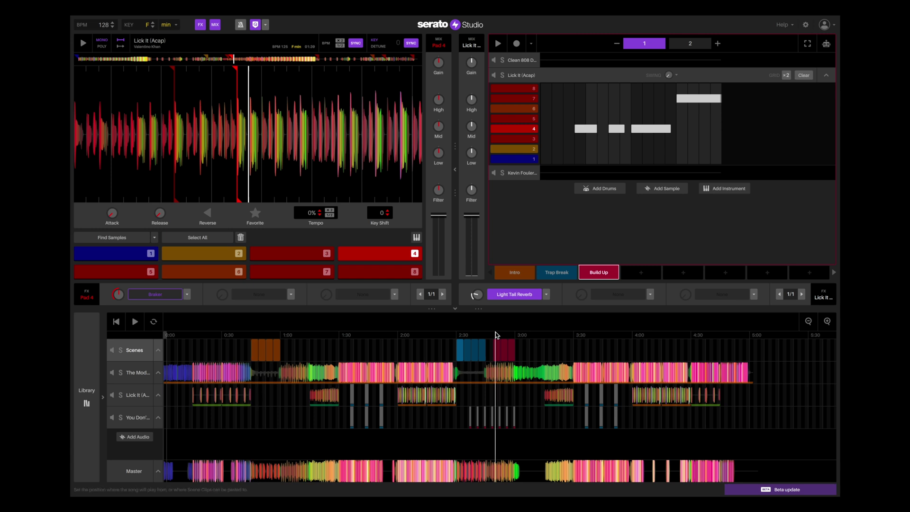
key("space")
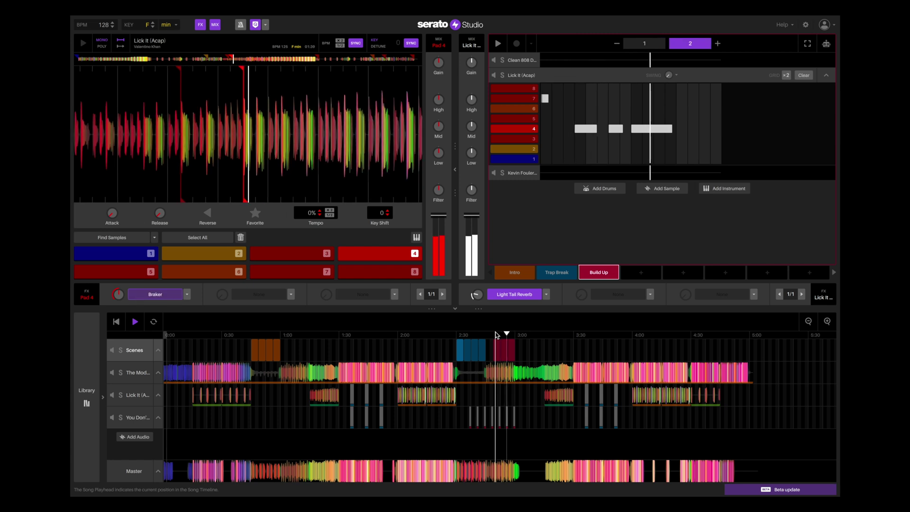
key("space")
left_click(252, 352)
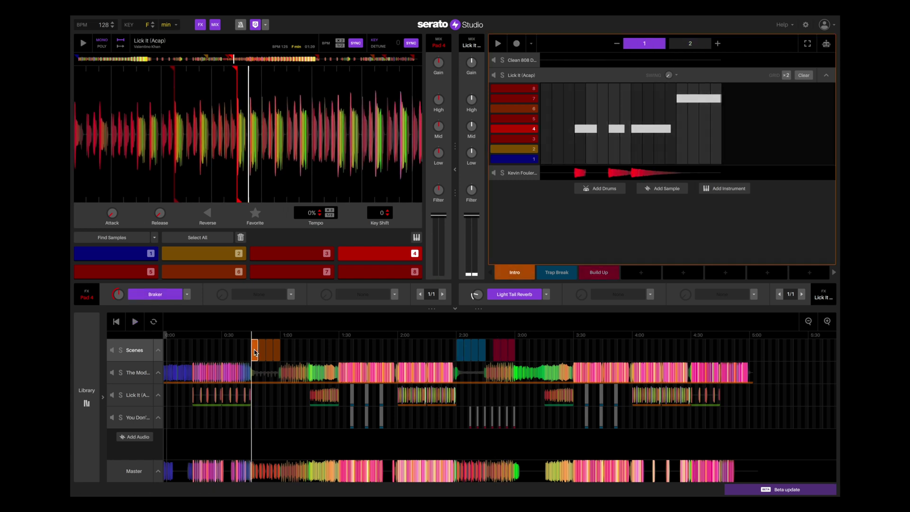
key("space")
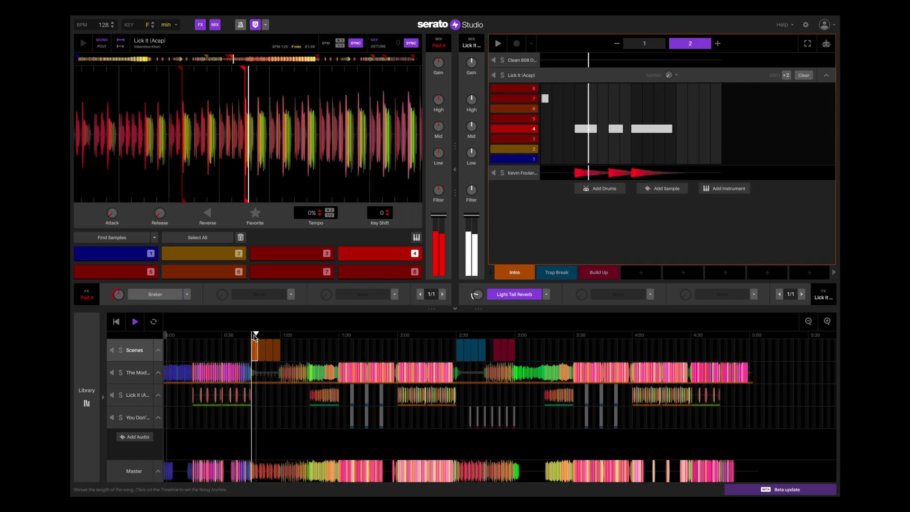
key("space")
Record pad 4's Braker on/off switching as automation in the Intro scene during playback
left_click(513, 128)
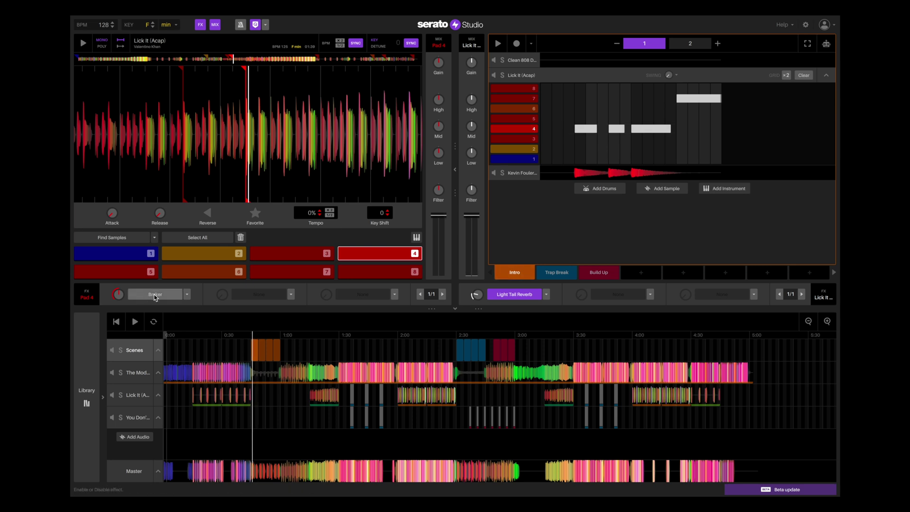
key("space")
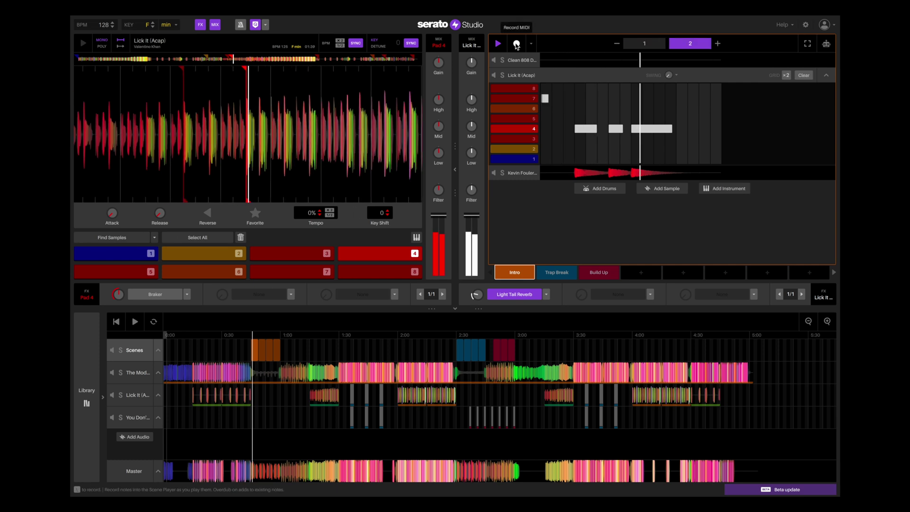
left_click(516, 44)
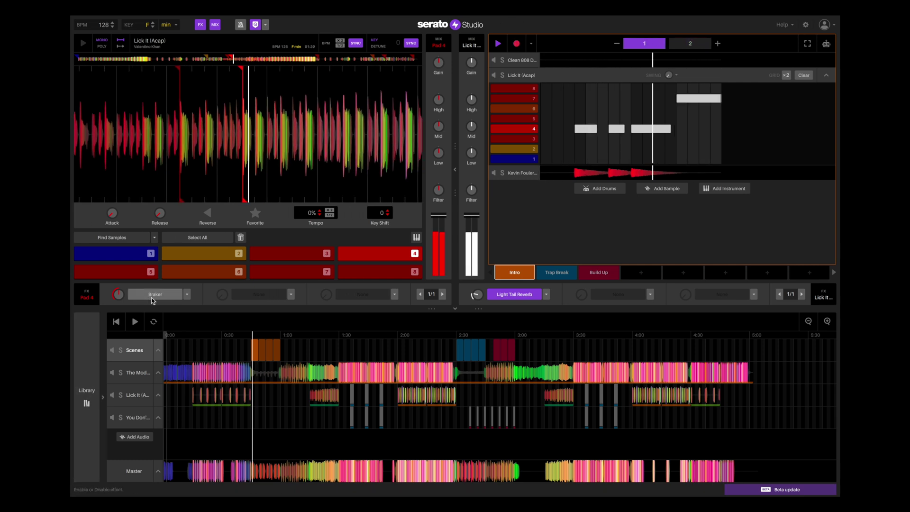
left_click(154, 296)
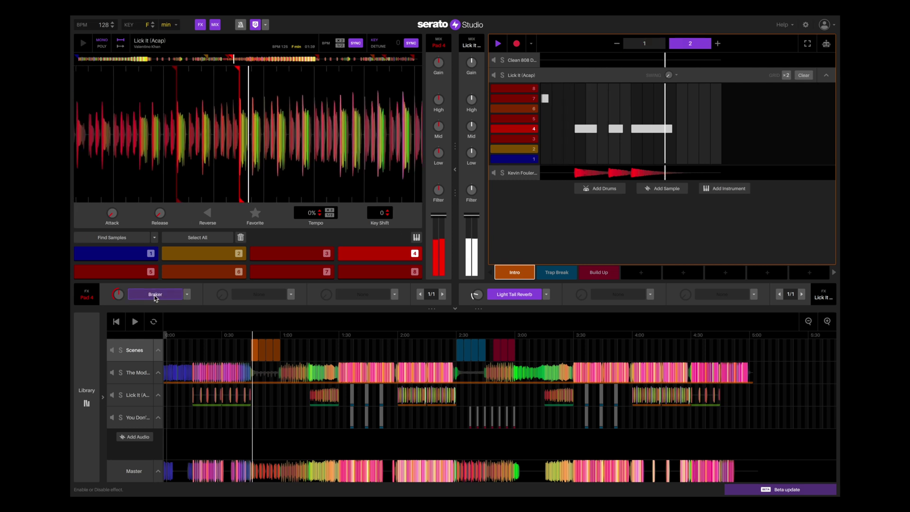
left_click(155, 295)
left_click(515, 47)
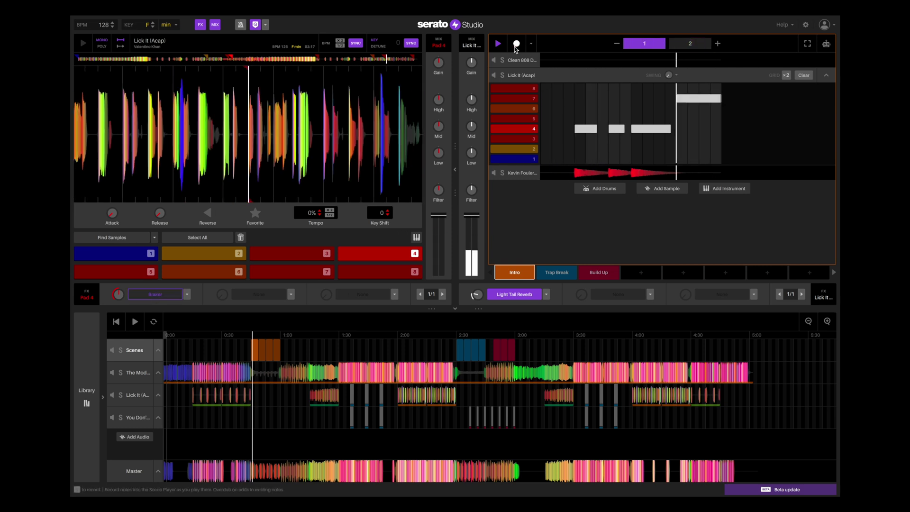
Record pad 4's Braker on/off automation in the Trap Break scene, and play the song from the Intro scene
left_click(557, 273)
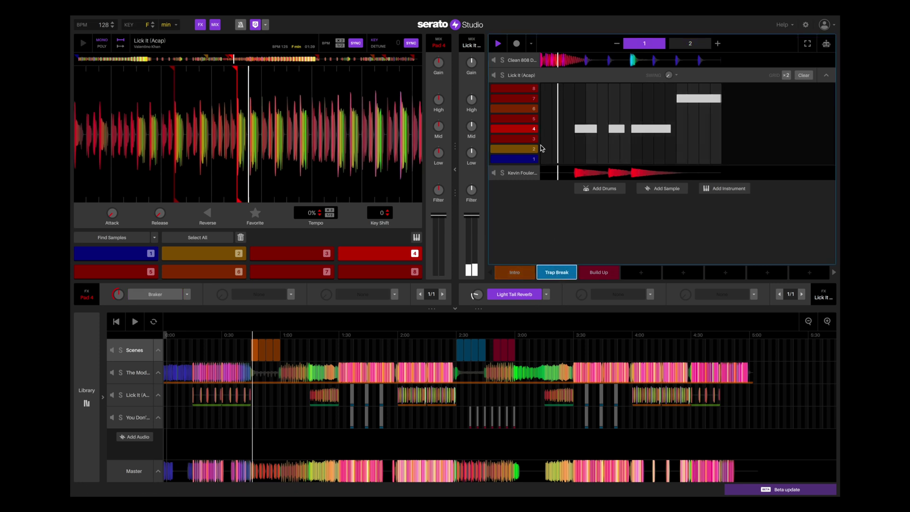
left_click(516, 44)
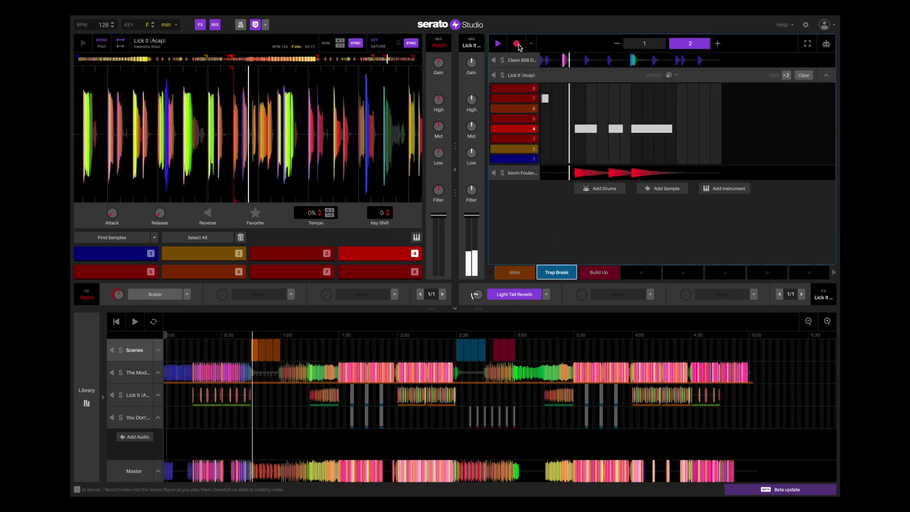
left_click(156, 294)
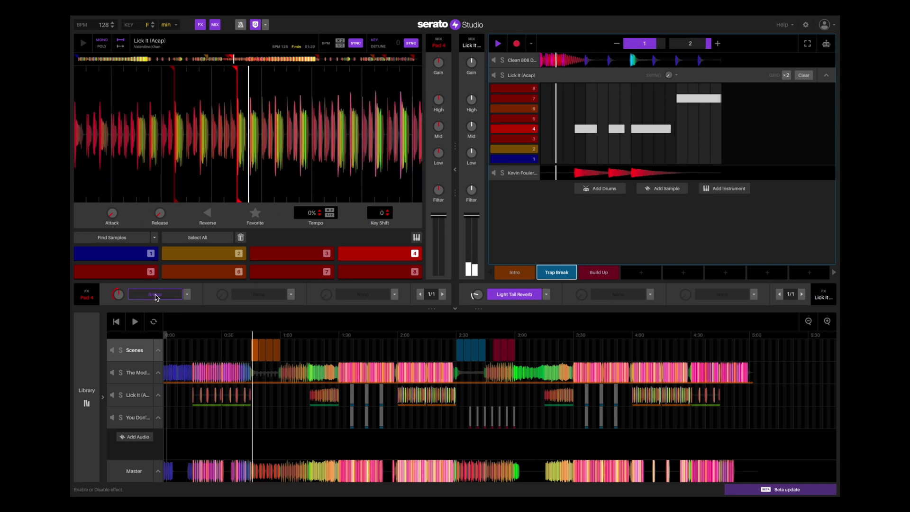
left_click(517, 44)
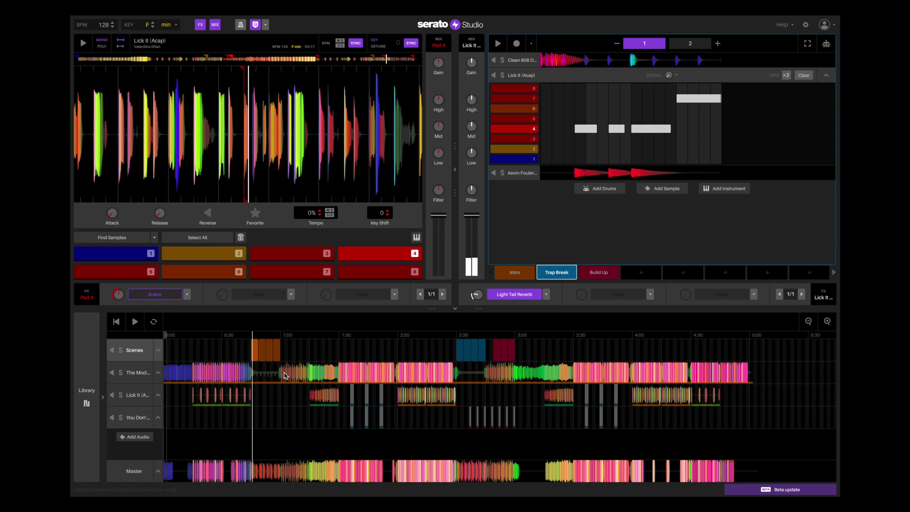
key("space")
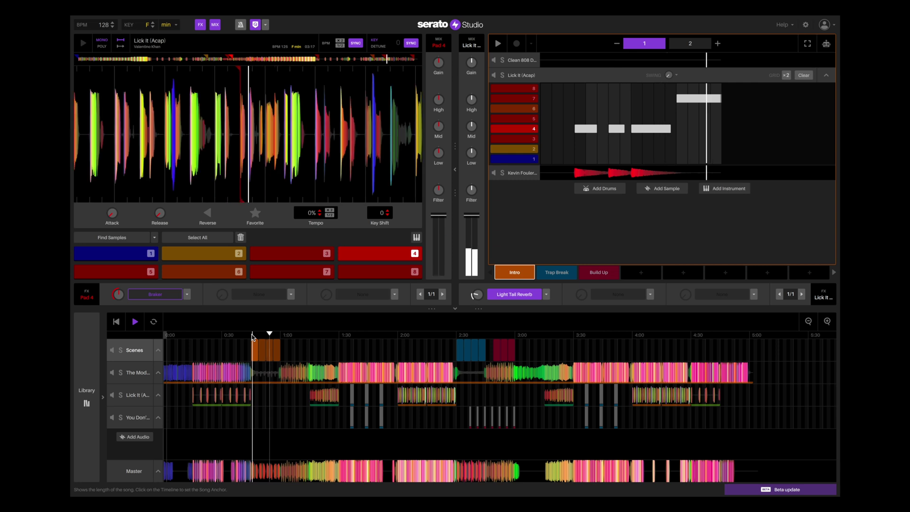
Play the song from the Trap Break and Build Up scenes to check pad 4's Braker automation
left_click(457, 334)
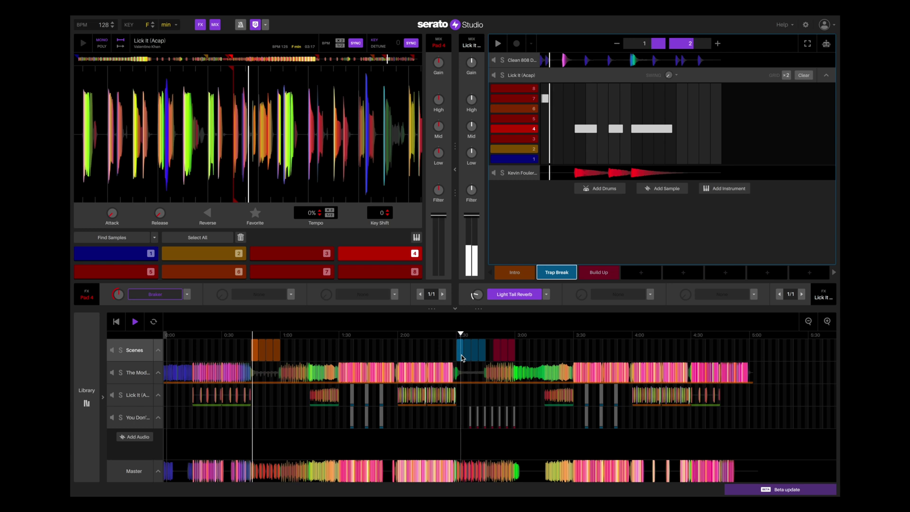
left_click(493, 335)
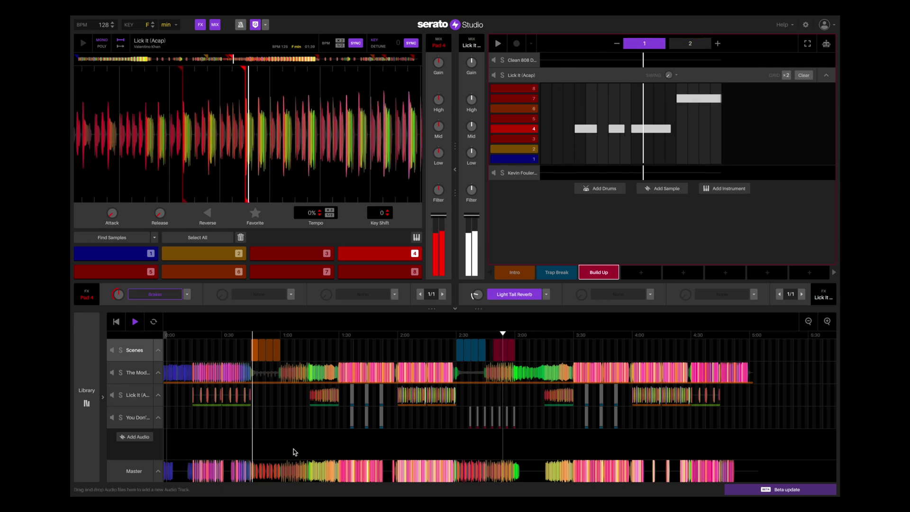
Select clip 3 on the You Don't Know Me track and play the song from just before the Build Up scene
left_click(123, 419)
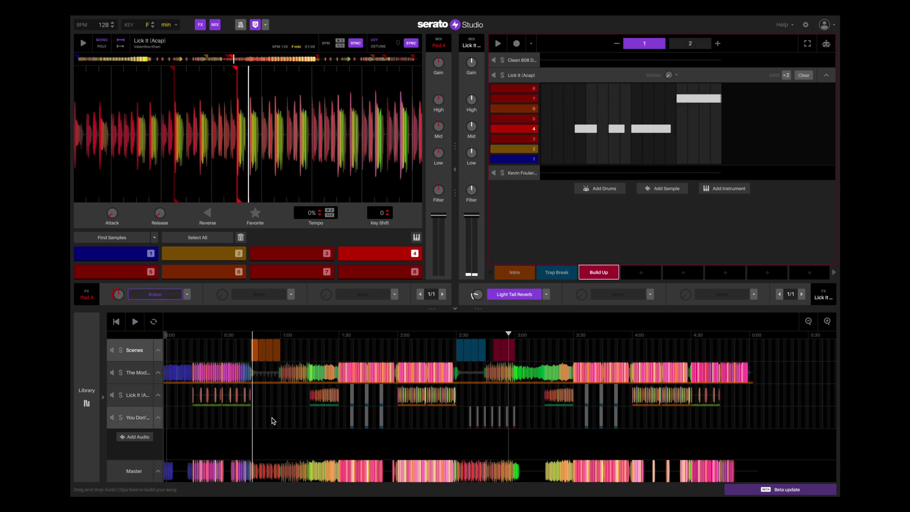
left_click(492, 418)
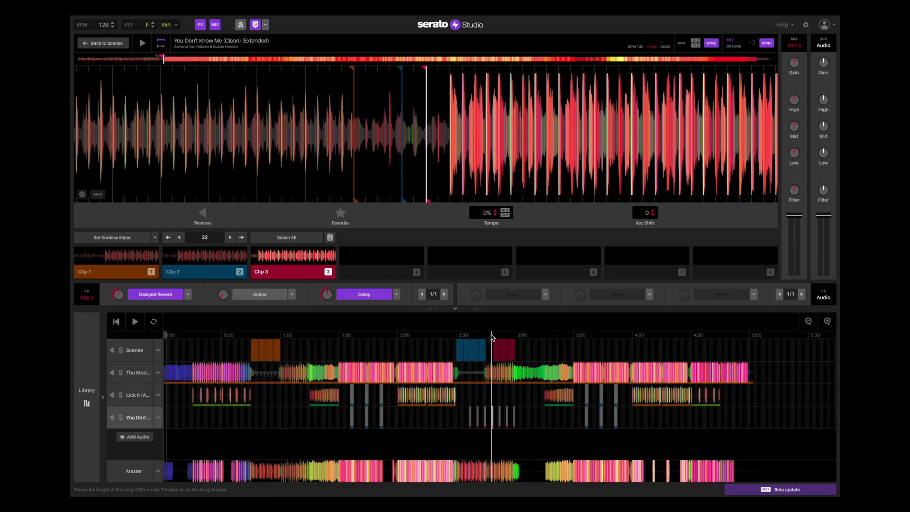
key("space")
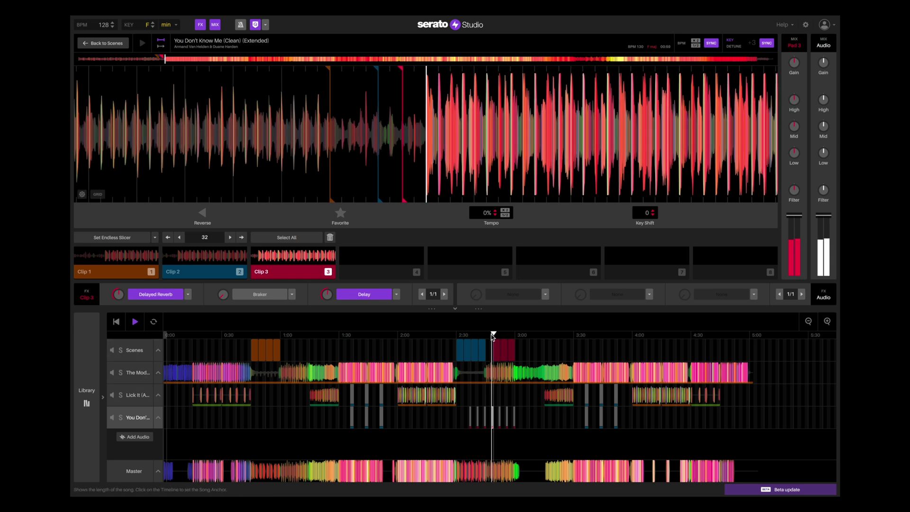
key("space")
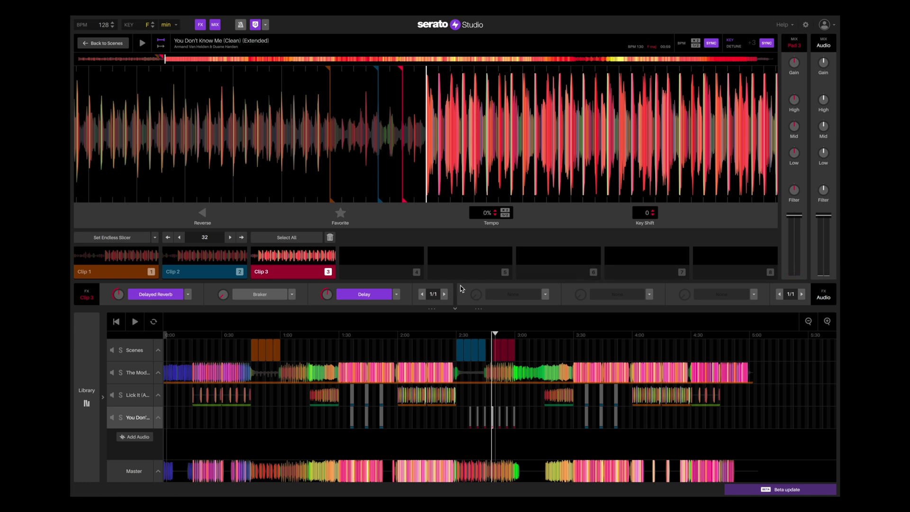
Cut clip 3's low EQ and lower its volume fader while auditioning it alone and in the song
left_click(274, 274)
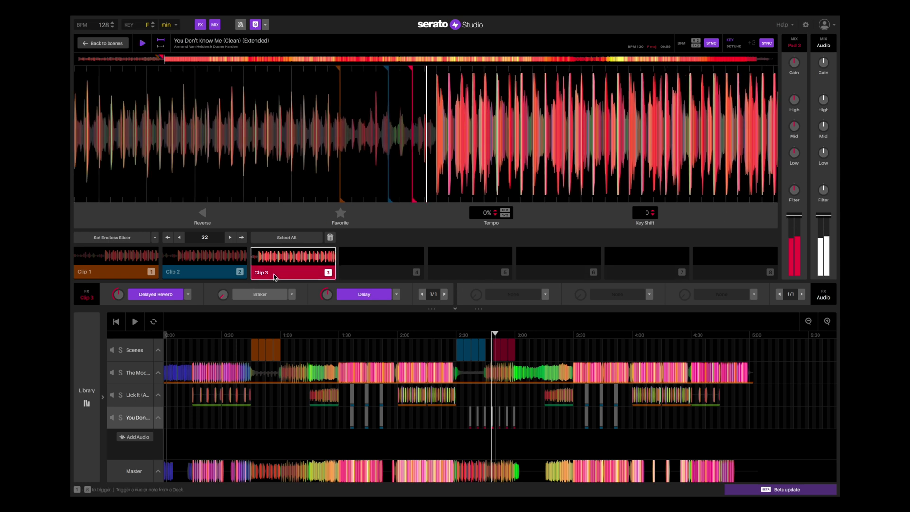
left_click(274, 274)
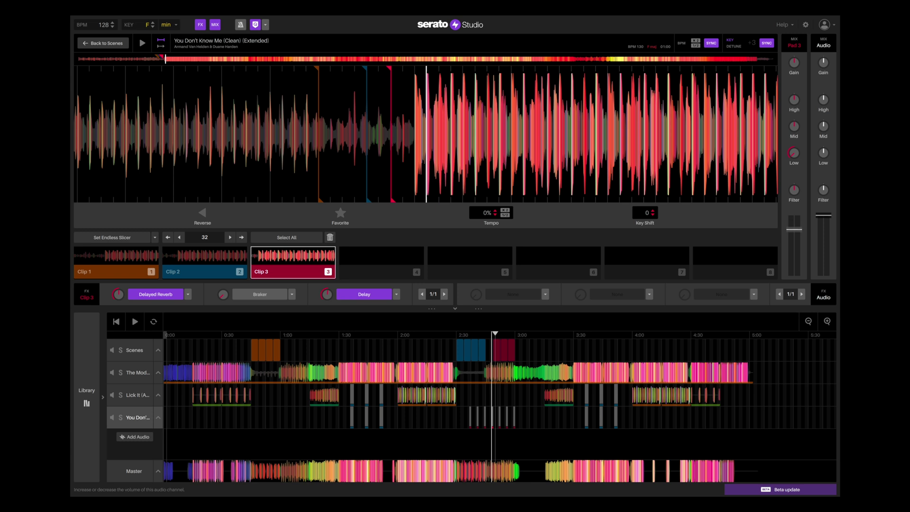
left_click(492, 336)
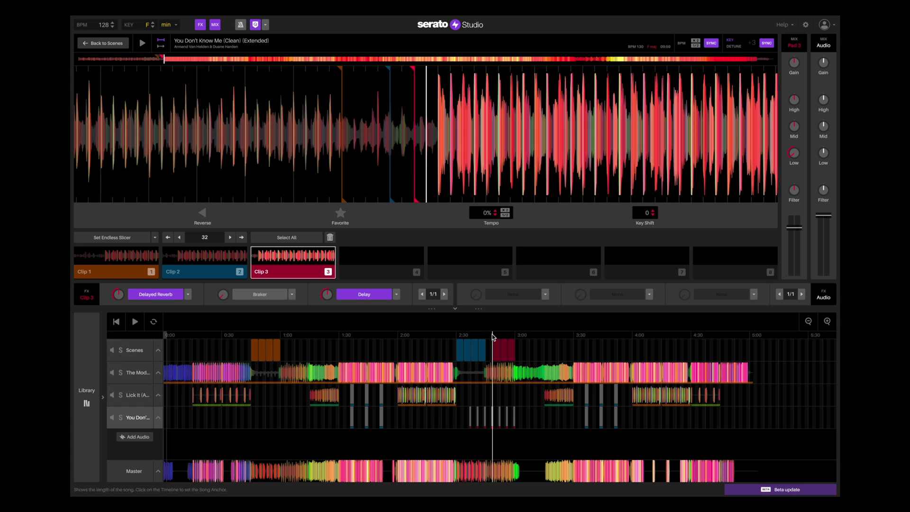
key("space")
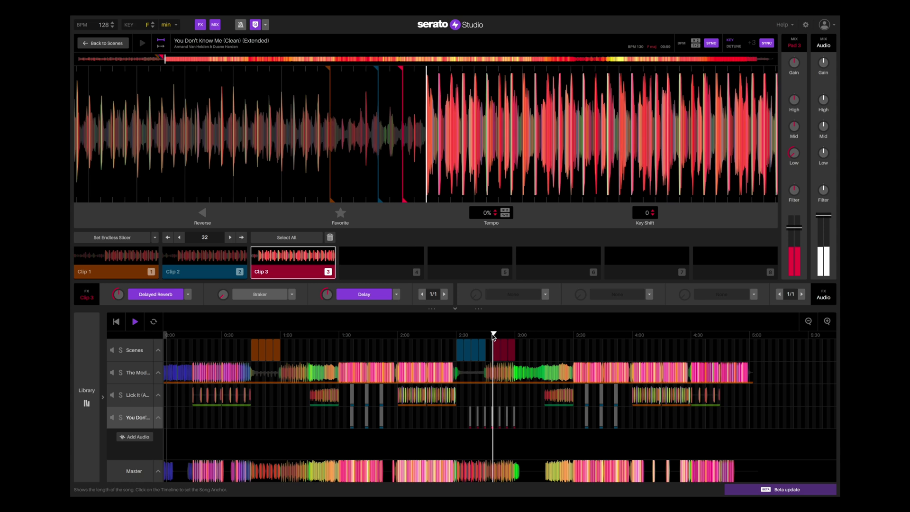
left_click_drag(794, 234, 798, 227)
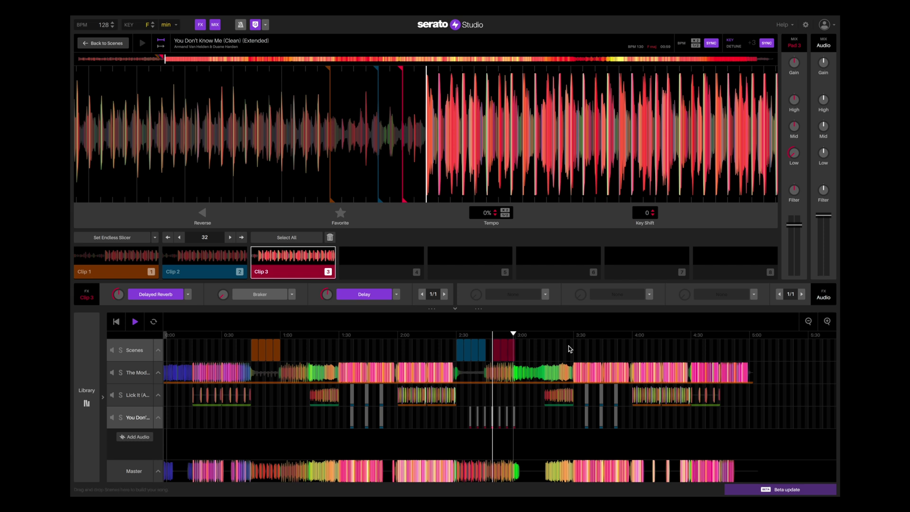
left_click(544, 334)
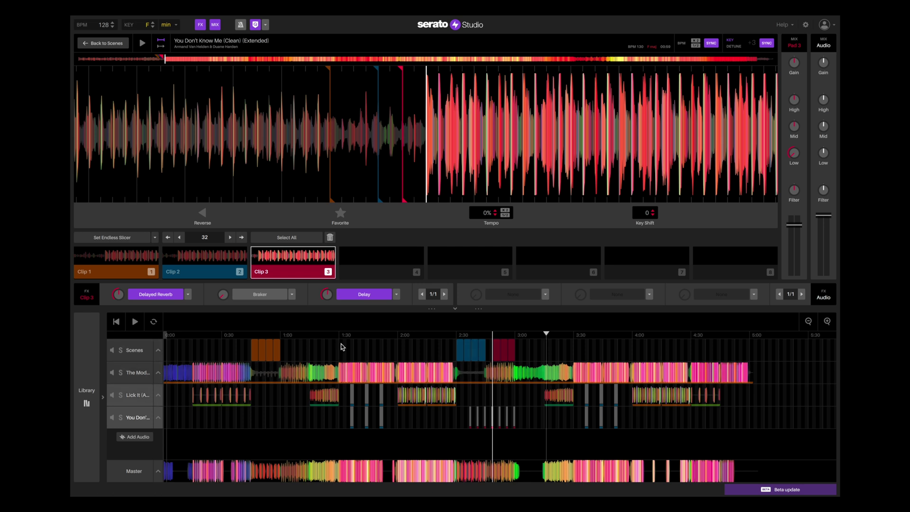
Open the Clean 808 Drum Kit in the Trap Break scene and select its Closed Hi-hat pad
left_click(496, 353)
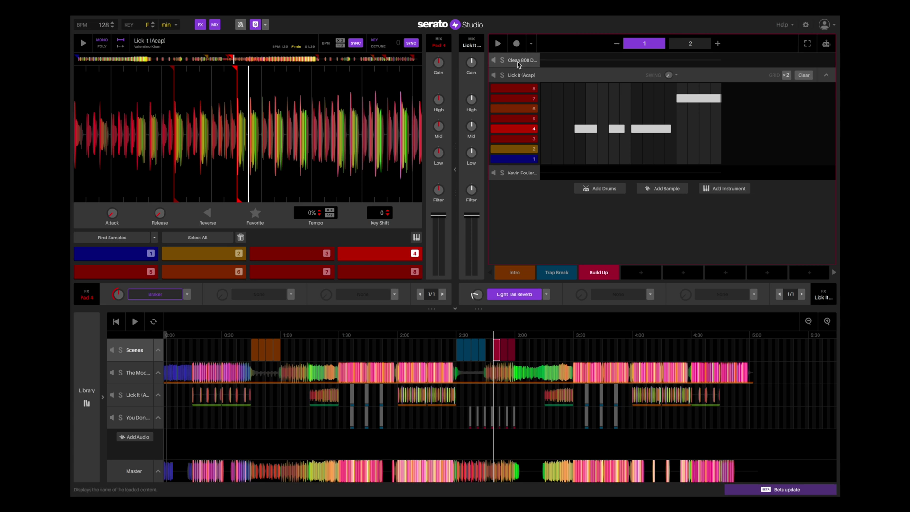
left_click(457, 335)
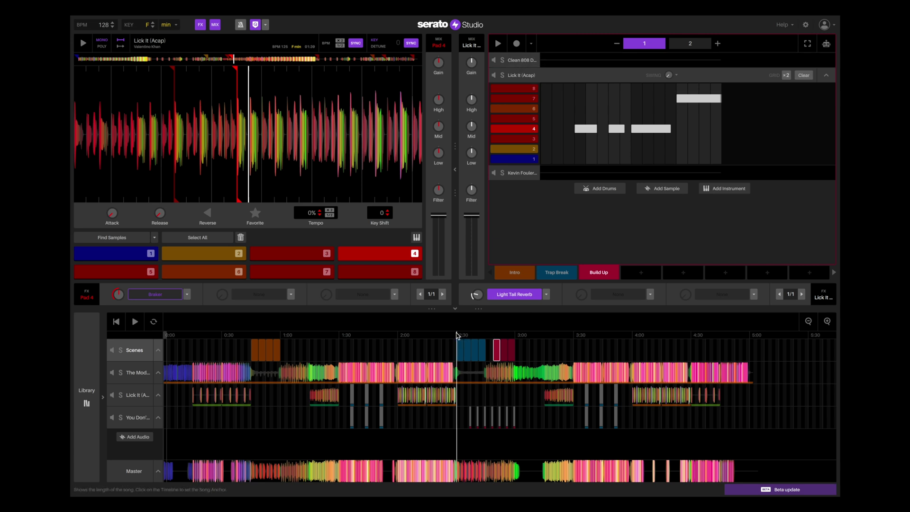
left_click(556, 273)
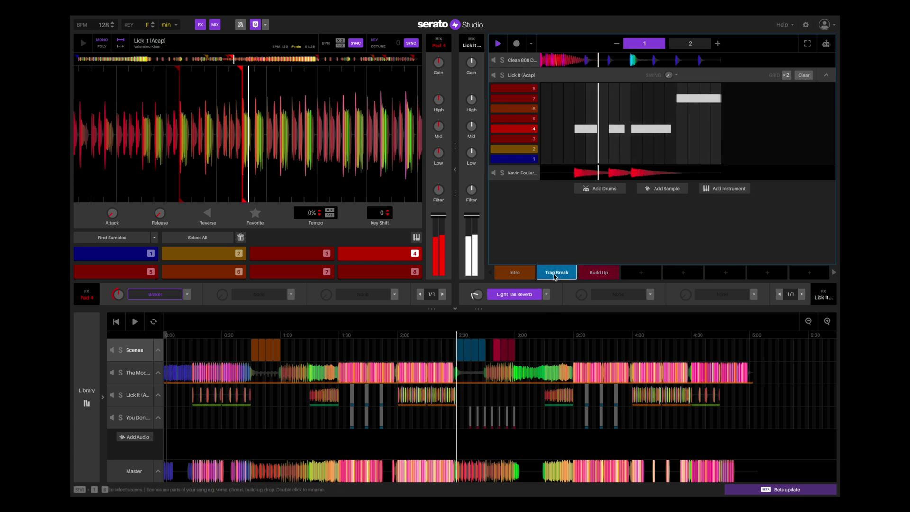
left_click(515, 60)
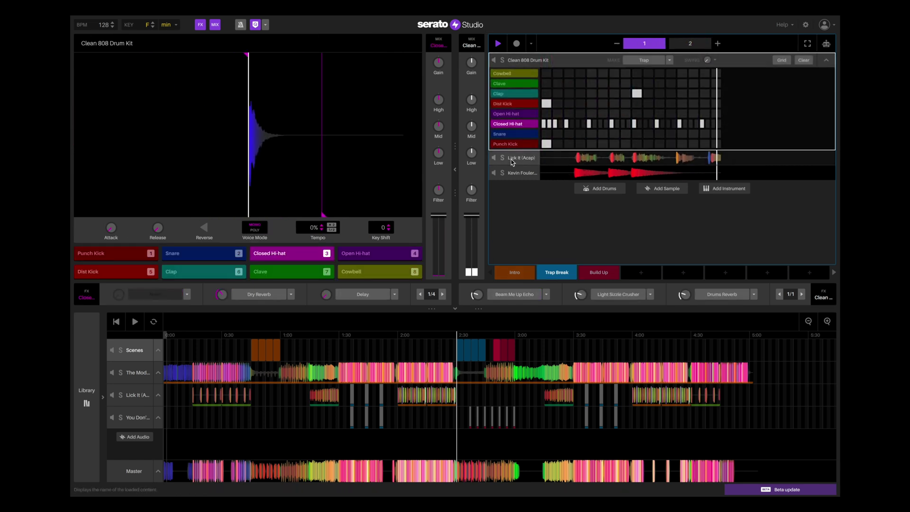
left_click(517, 124)
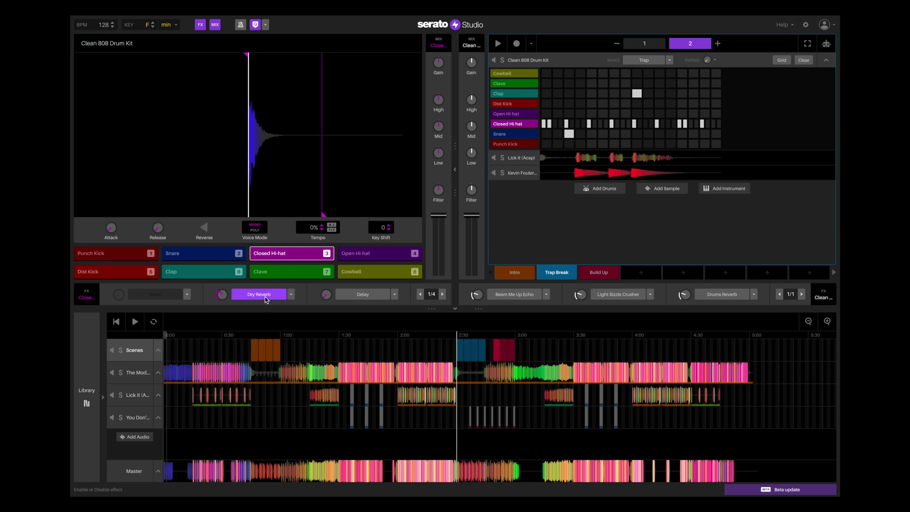
Compare the Closed Hi-hat with Dry Reverb off and on during playback, then enable its Delay and try out the Delay level
left_click(497, 44)
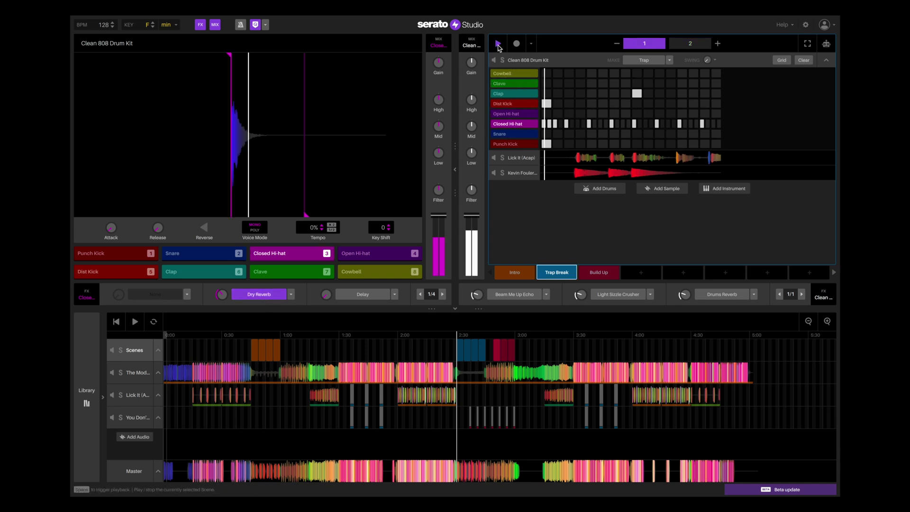
left_click(260, 294)
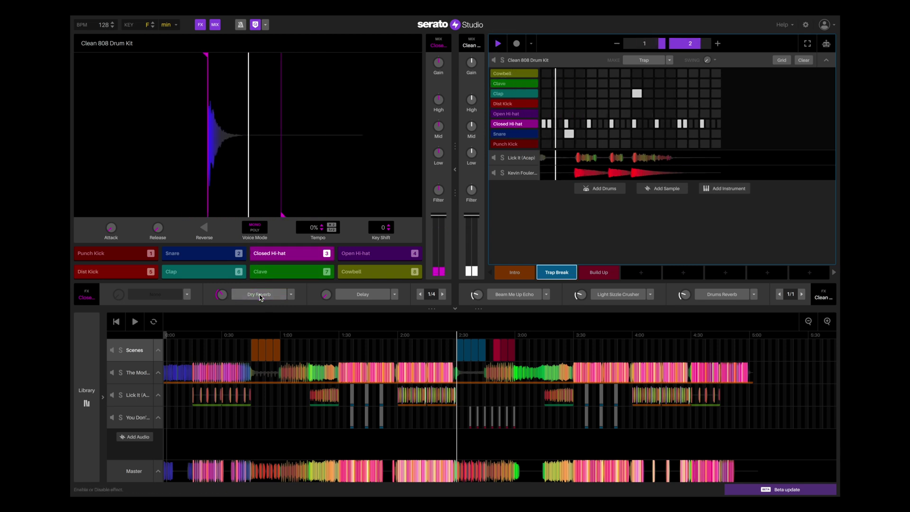
left_click(260, 295)
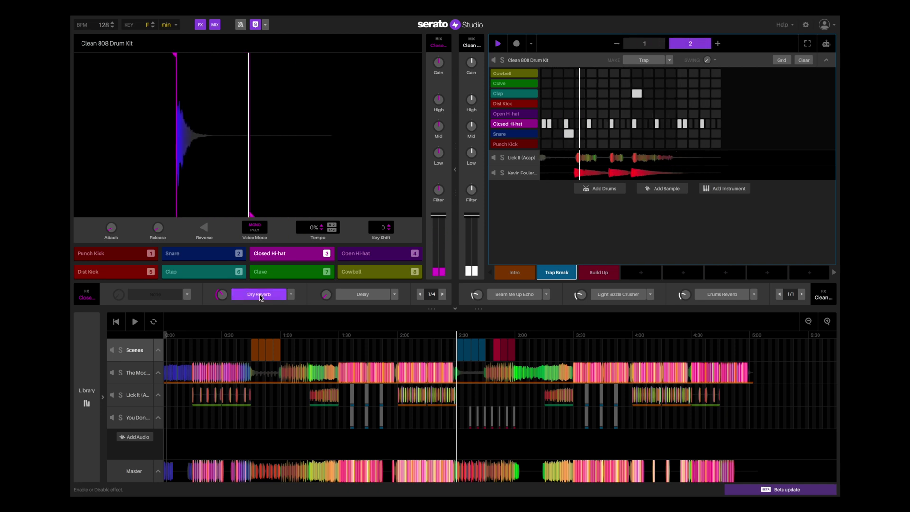
left_click(359, 295)
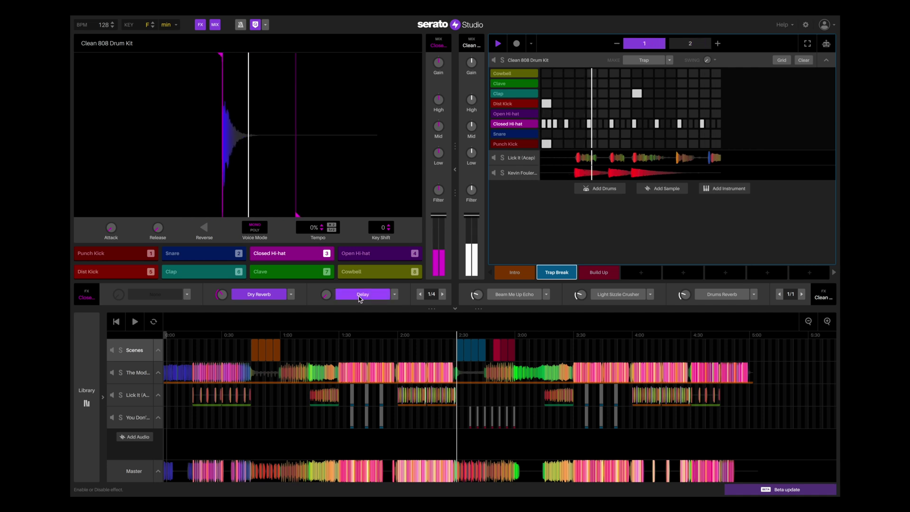
left_click_drag(332, 297, 333, 279)
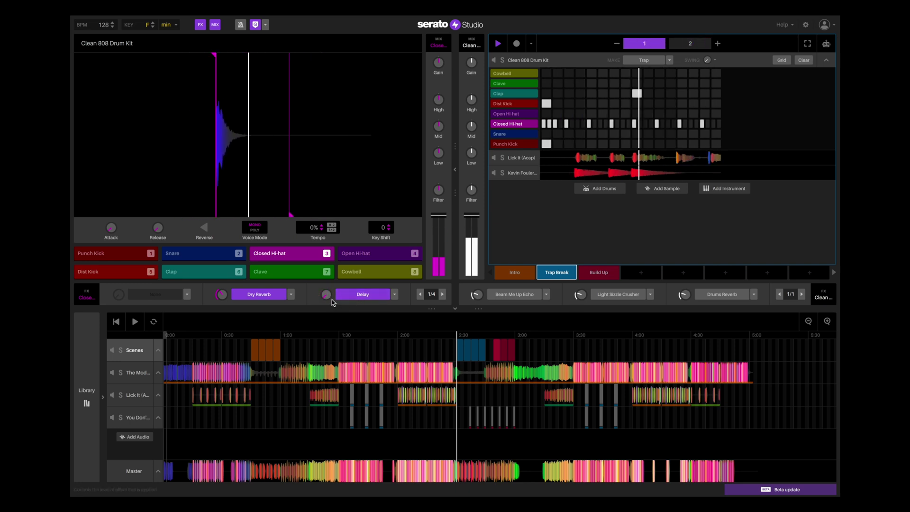
left_click(497, 43)
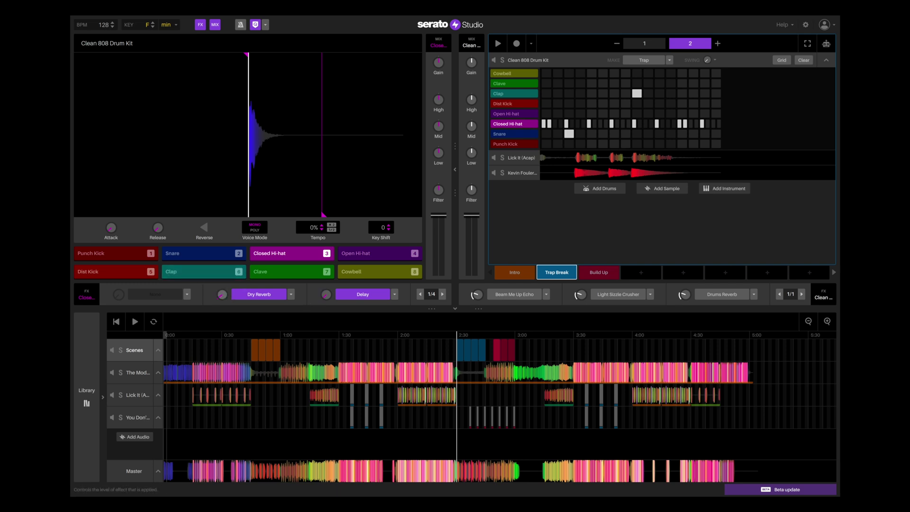
Record the Closed Hi-hat's Delay level movement as automation in the Trap Break scene, and play the song from there to check it
key("space")
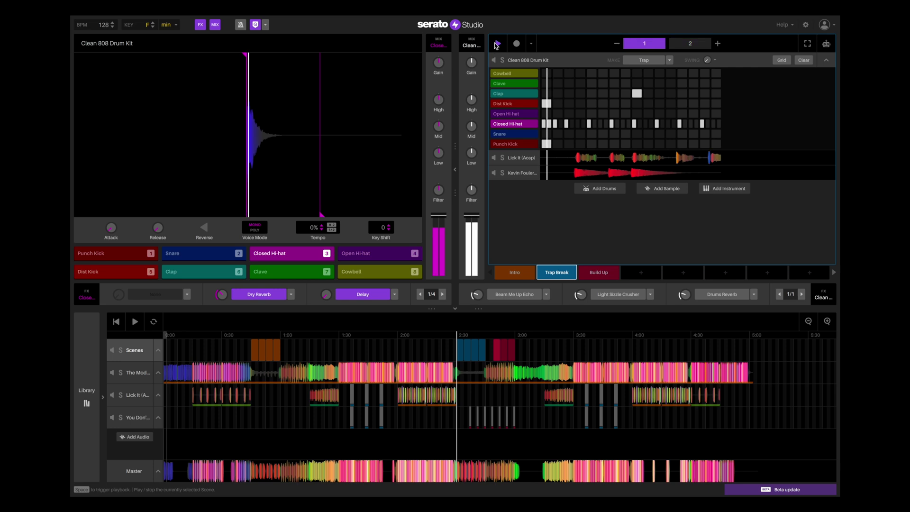
key("r")
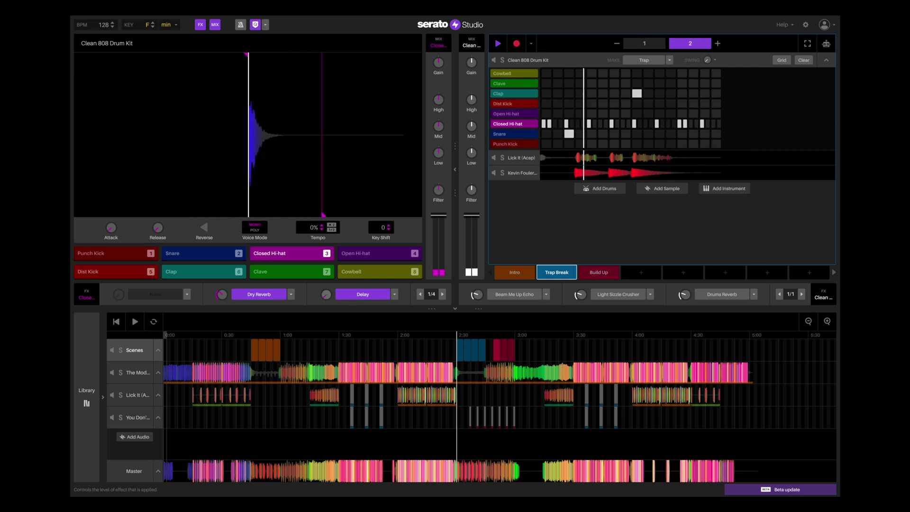
mouse_move(326, 297)
left_mouse_down()
mouse_move(326, 279)
mouse_move(326, 297)
left_mouse_up()
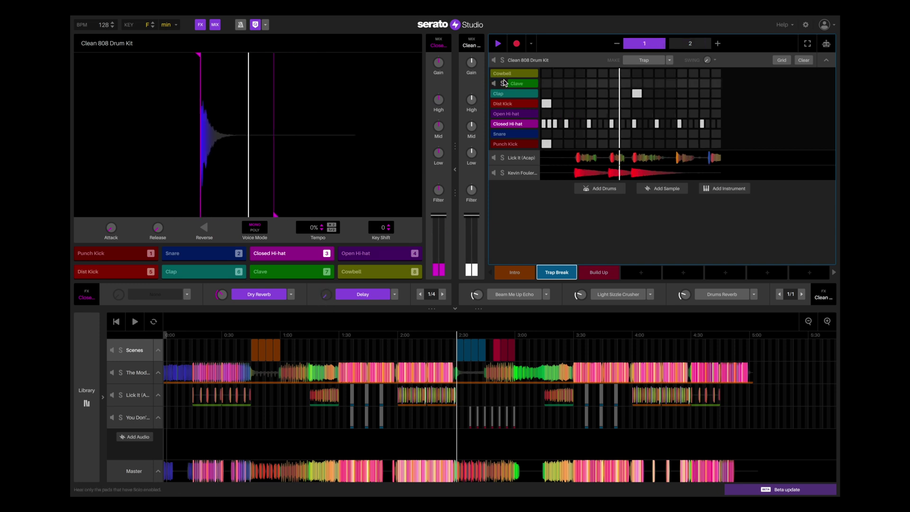
left_click(516, 44)
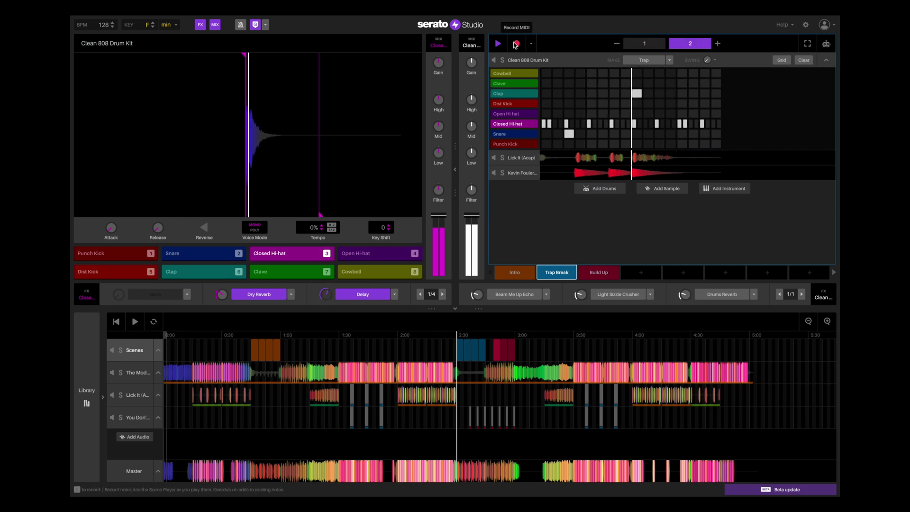
left_click(516, 43)
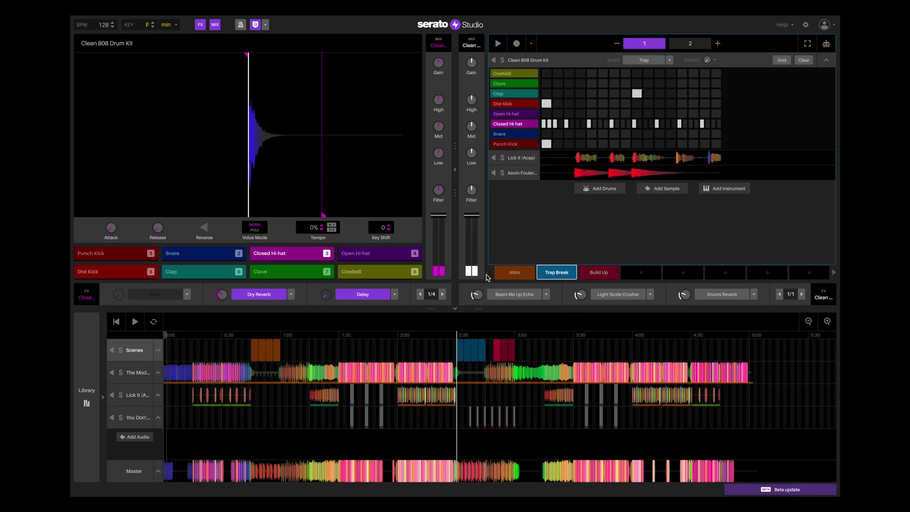
left_click(453, 335)
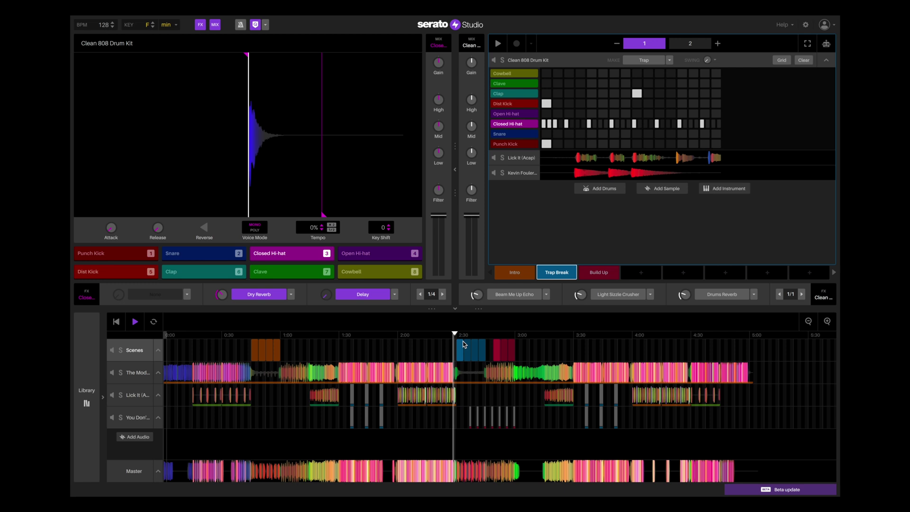
key("space")
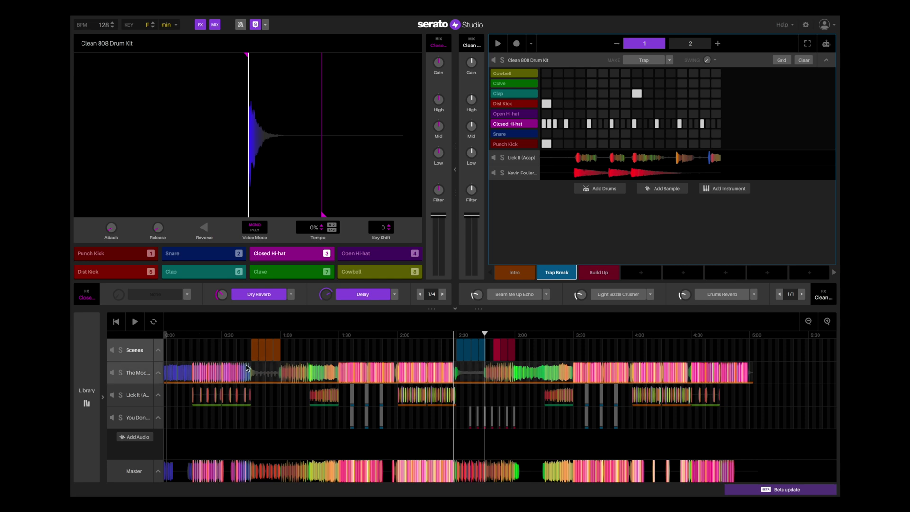
Select The Model track's first clip and play the song from its opening section before the Lick It clips begin
left_click(197, 334)
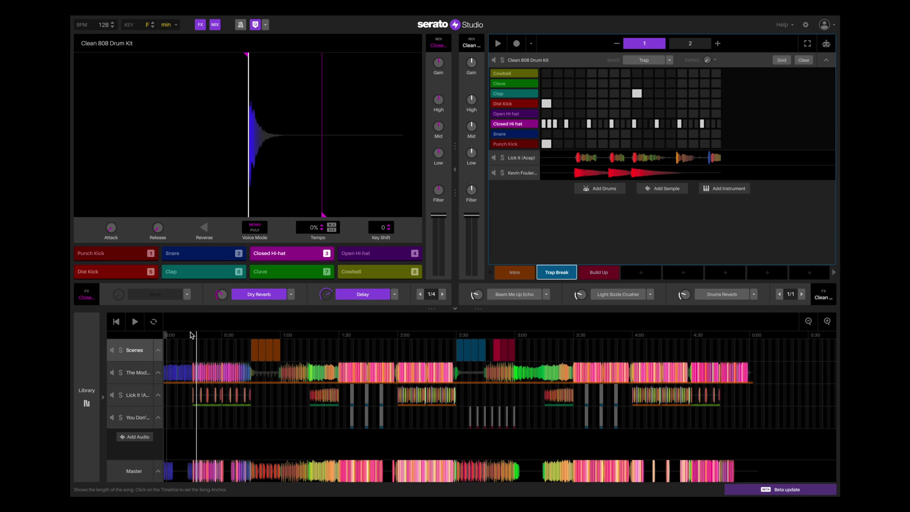
left_click(192, 335)
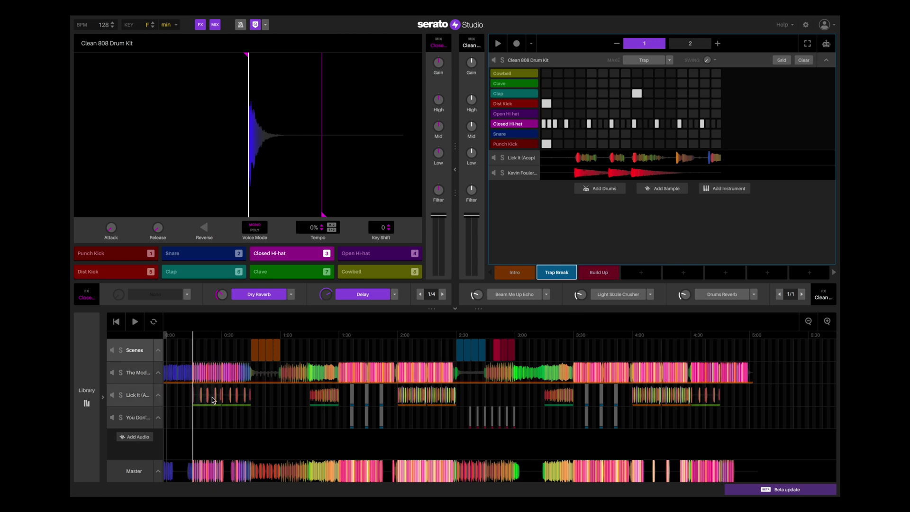
left_click(173, 335)
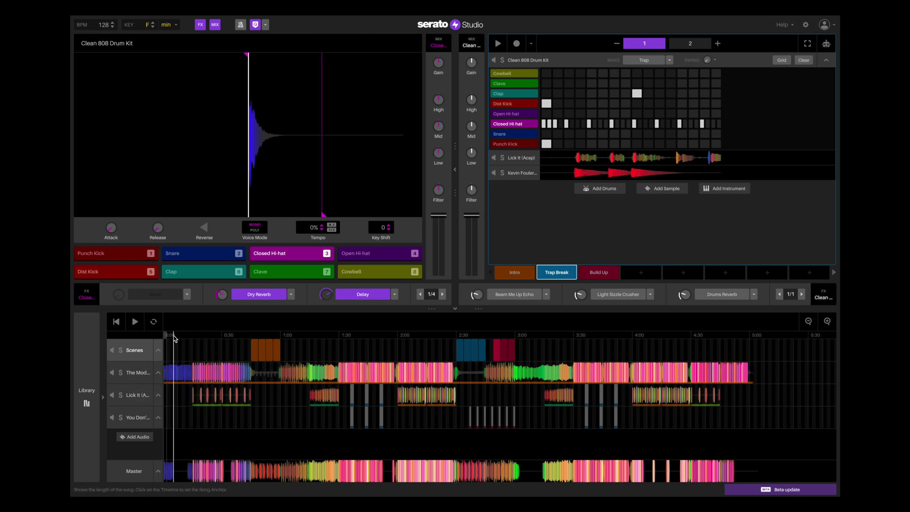
left_click(170, 371)
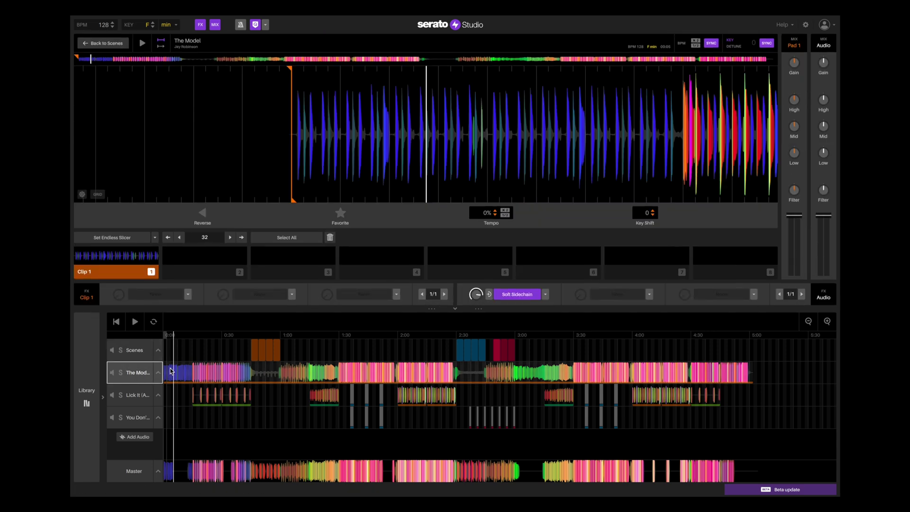
left_click(182, 335)
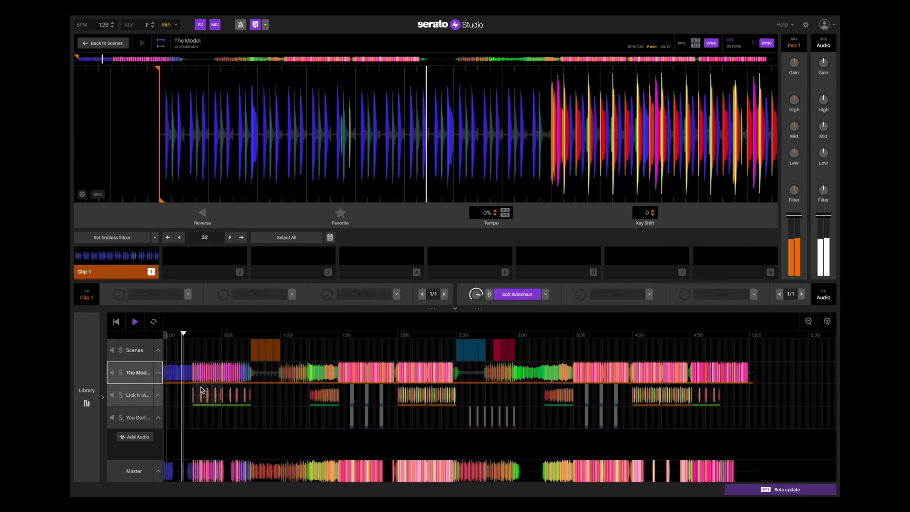
Play the song from the first Lick It clips, cut the Low EQ on that track's Audio channel and lower the channel's volume
left_click(193, 333)
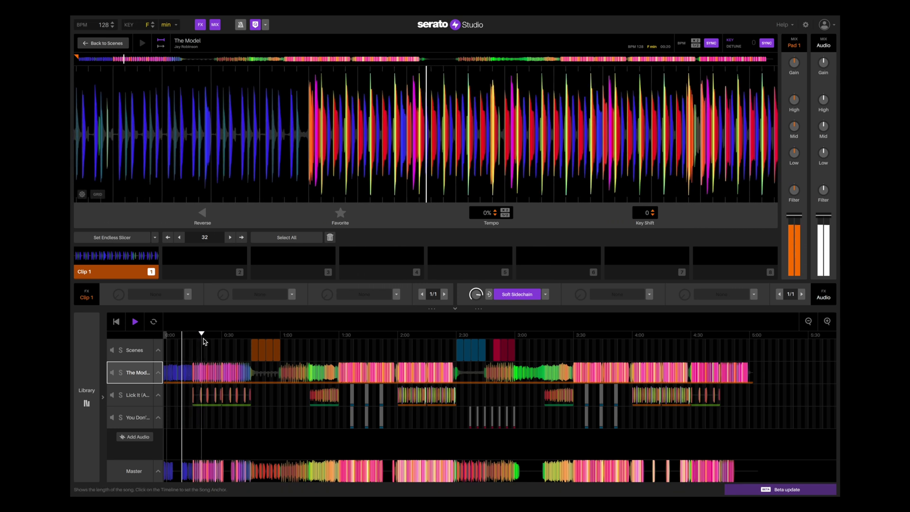
left_click(136, 400)
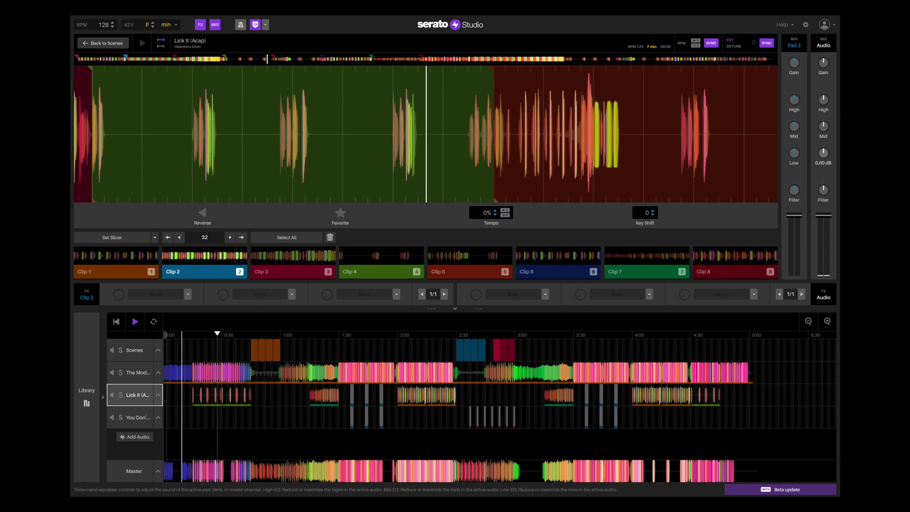
left_click_drag(823, 152, 824, 155)
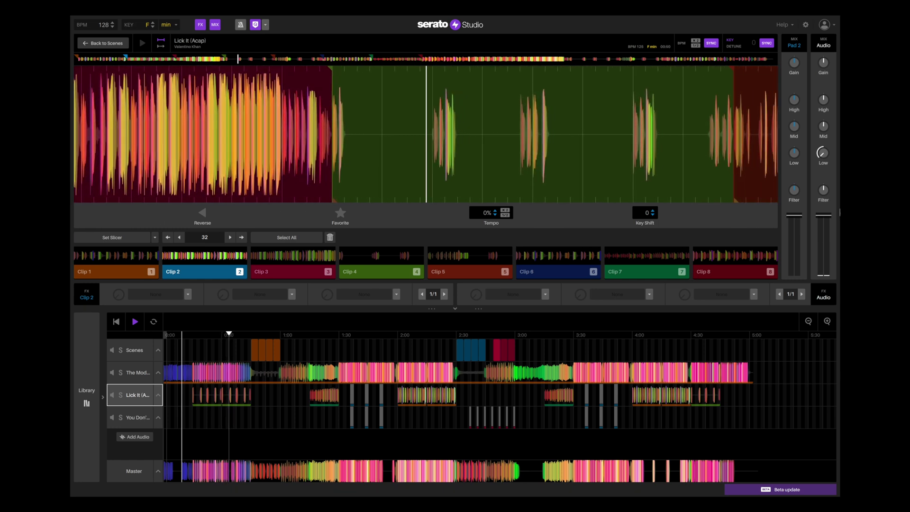
left_click_drag(828, 219, 823, 227)
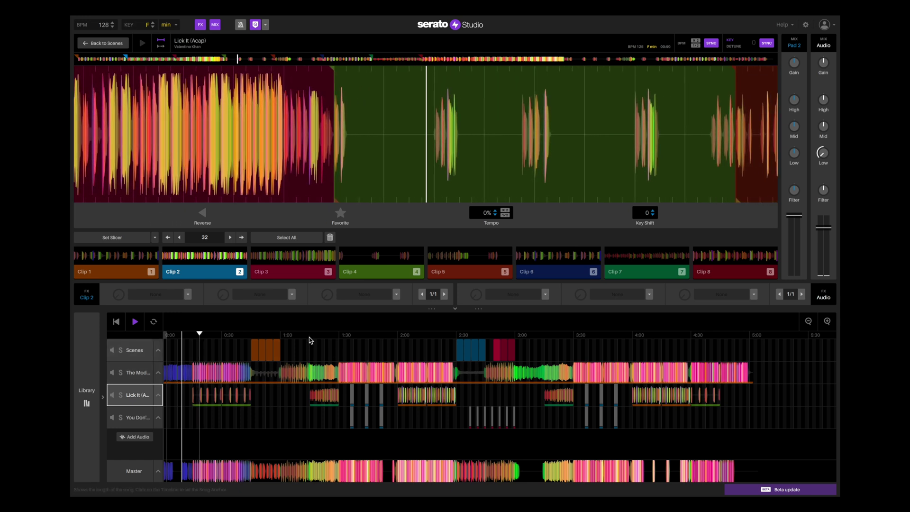
Play the first Lick It Clip 7 block to compare levels, and return the track's Audio channel to full volume
left_click(309, 337)
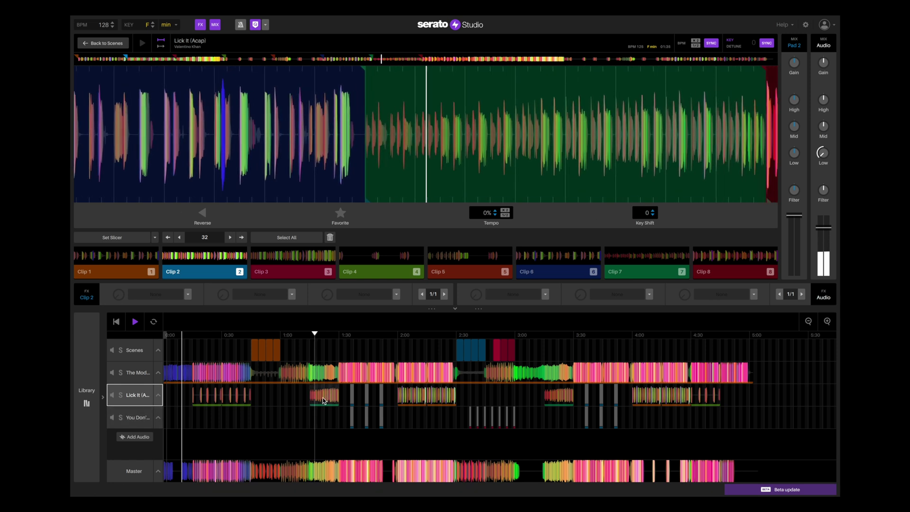
key("space")
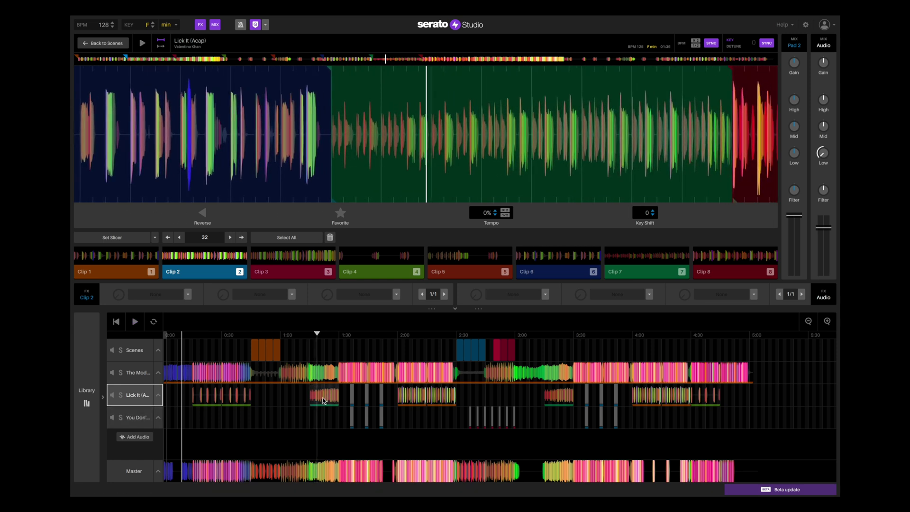
left_click(822, 153)
left_click(330, 395)
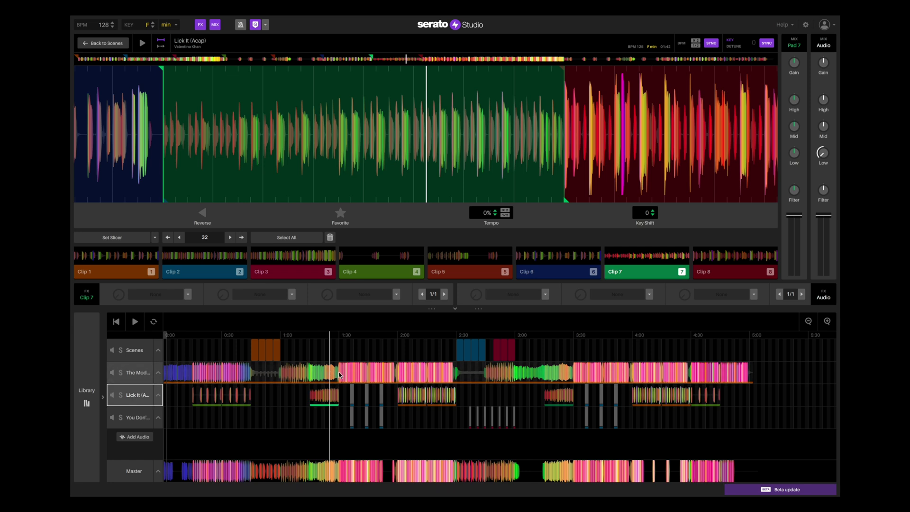
Lower the pad volume of Lick It's Clip 4 and check both of its blocks by playing from the first one
left_click(204, 402)
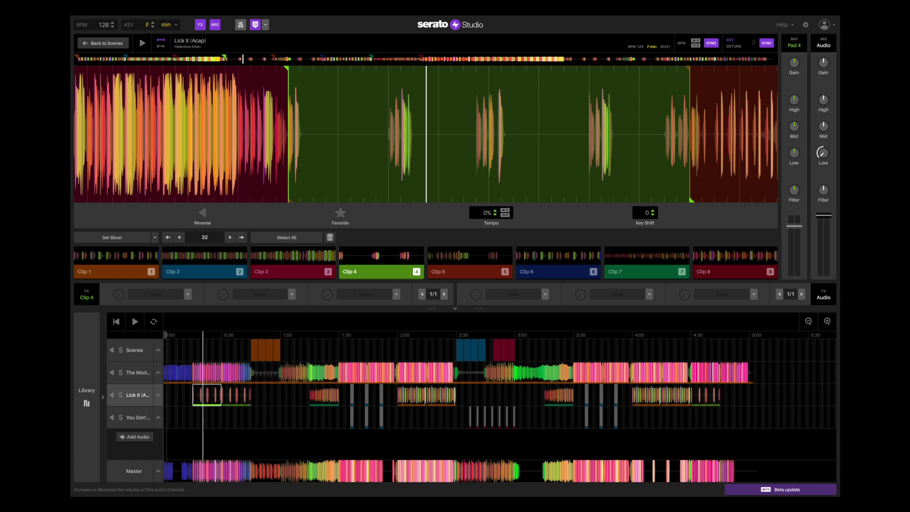
left_click(192, 334)
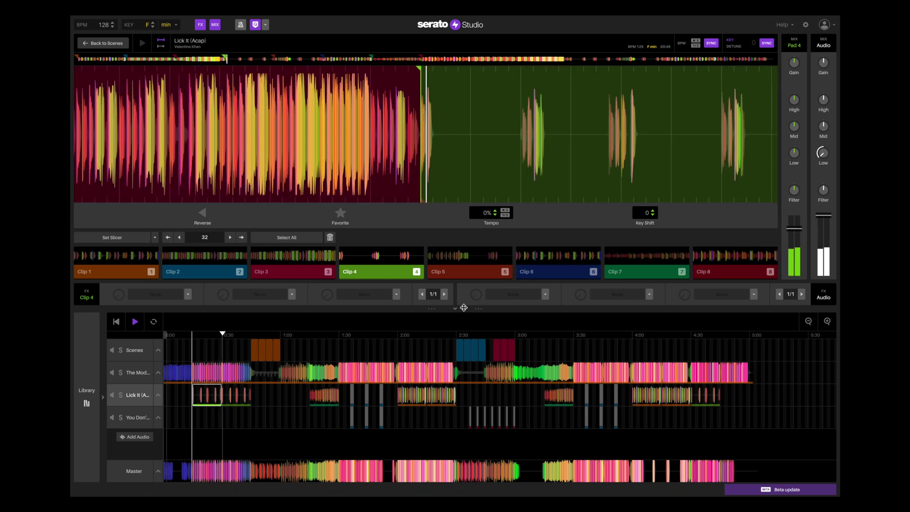
left_click(238, 397)
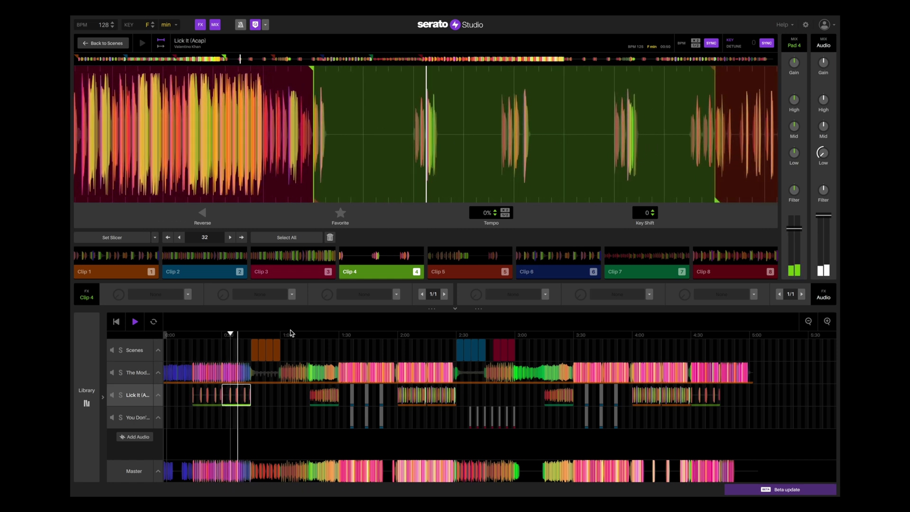
Play the song from the Intro scene, open that scene and inspect the Kevin Foulers Bass instrument and its mix
left_click(252, 336)
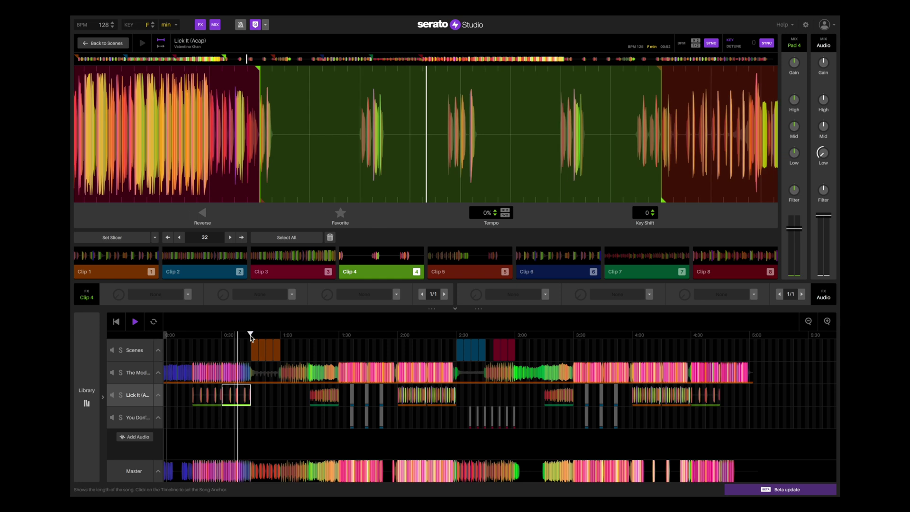
left_click(254, 350)
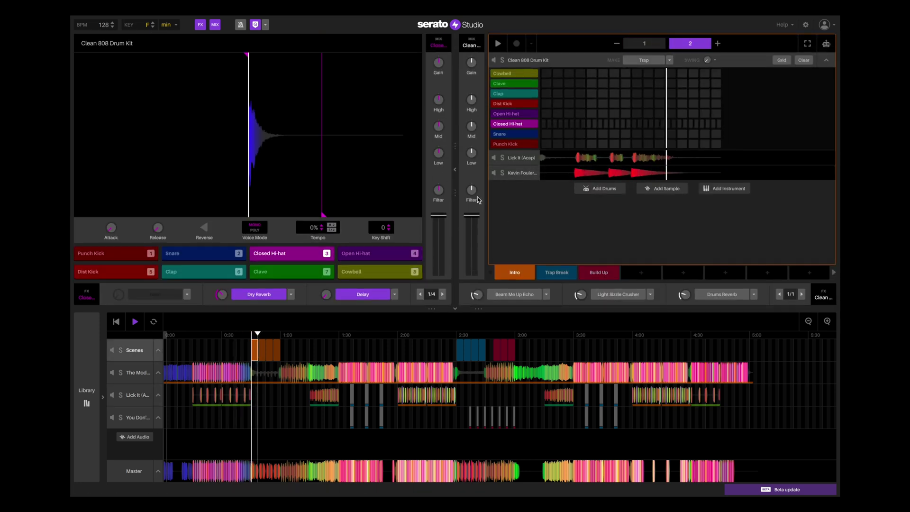
left_click(519, 172)
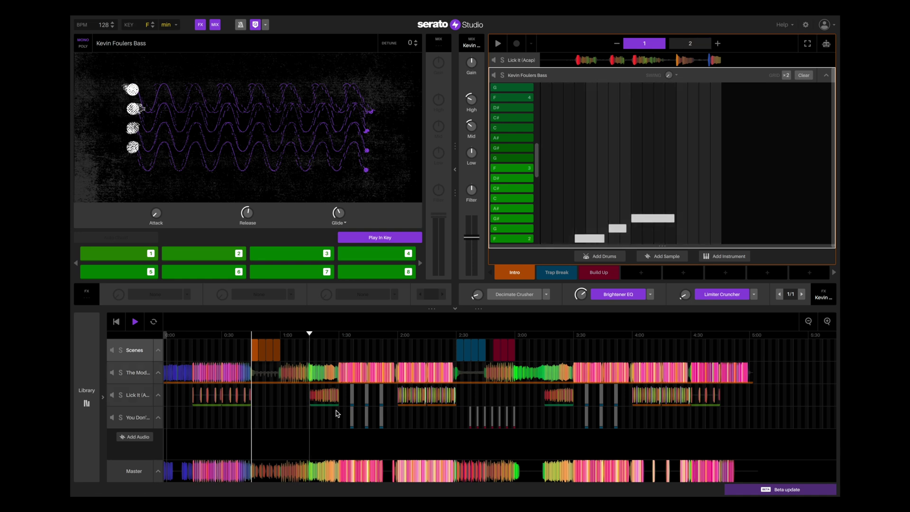
Select the first Lick It Clip 7 block and play it through to check its level
left_click(322, 401)
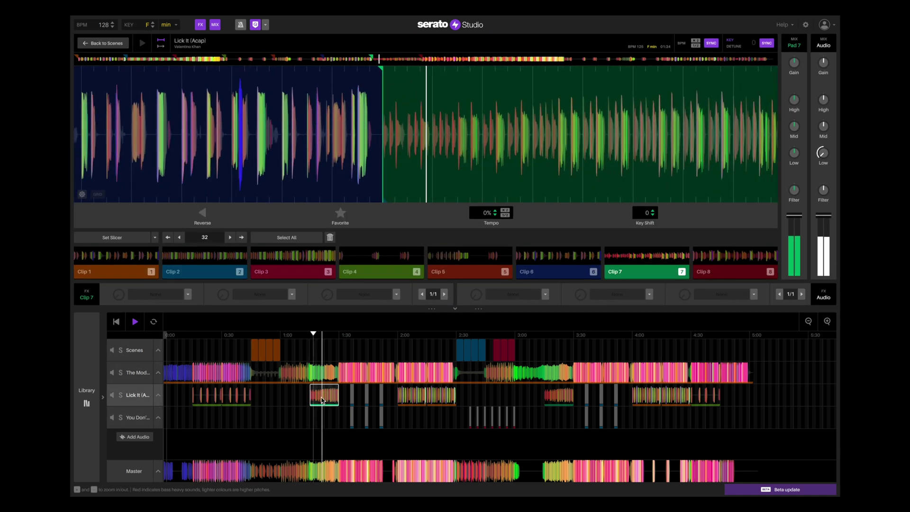
key("space")
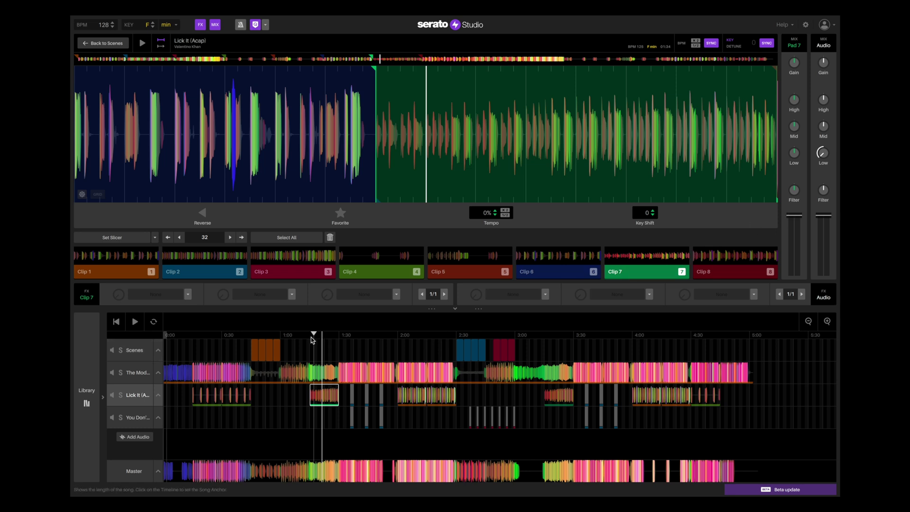
key("space")
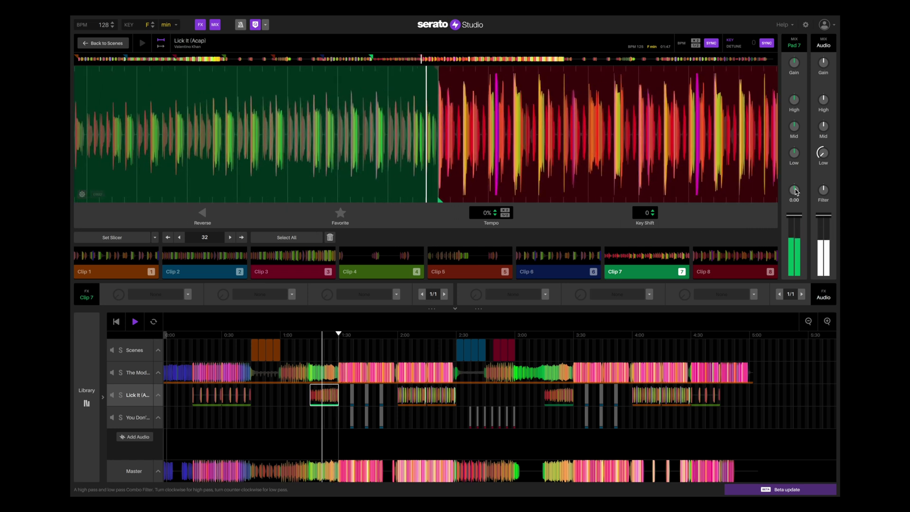
Lower the pad volume of You Don't Know Me's Clip 2, set its Filter to +8.30, and play from just before its first block
left_click(344, 334)
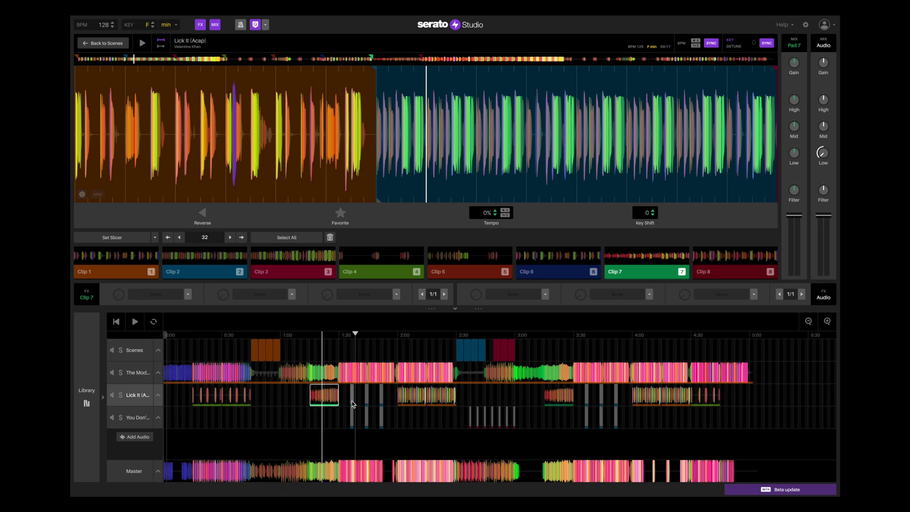
left_click(352, 419)
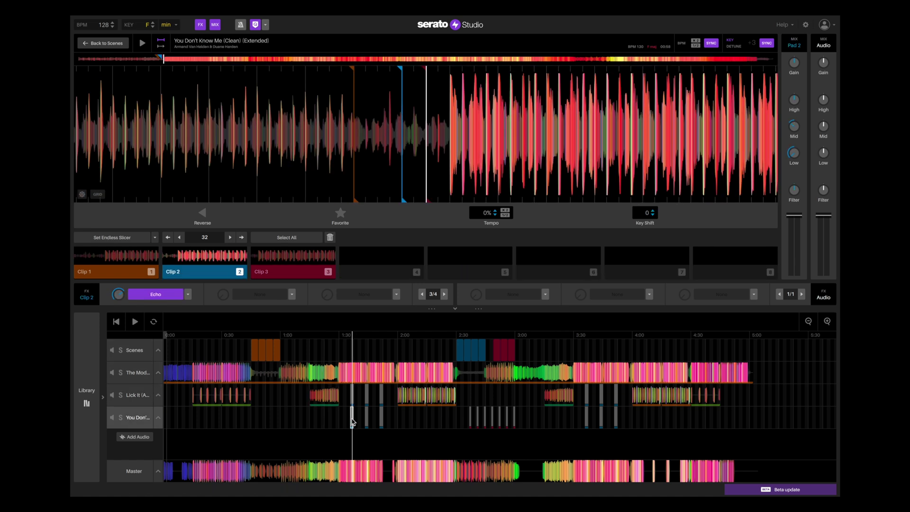
left_click(347, 336)
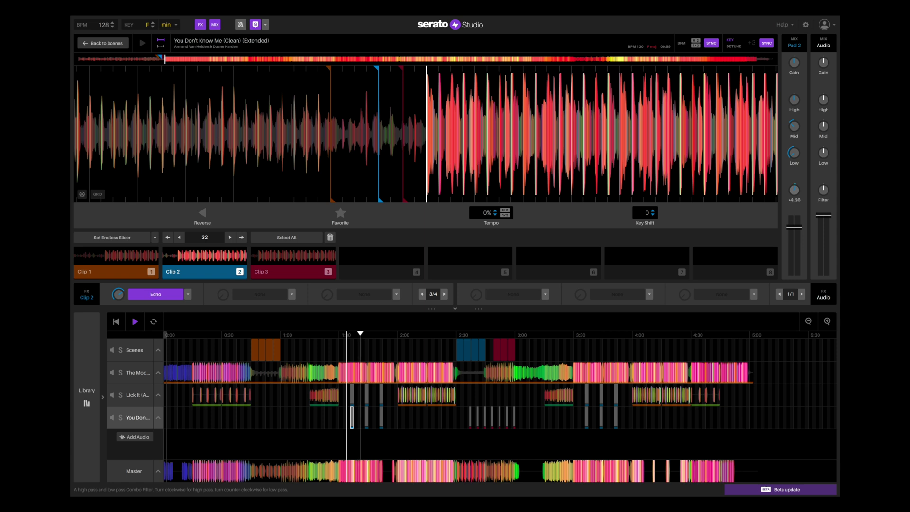
left_click(349, 336)
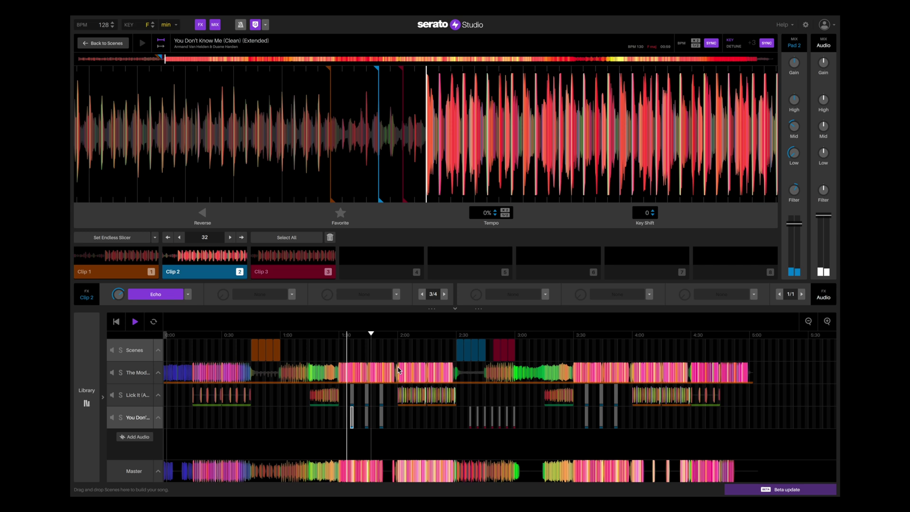
Play the song from about 2:00 and lower the pad volume of Lick It's Clip 1
left_click(402, 337)
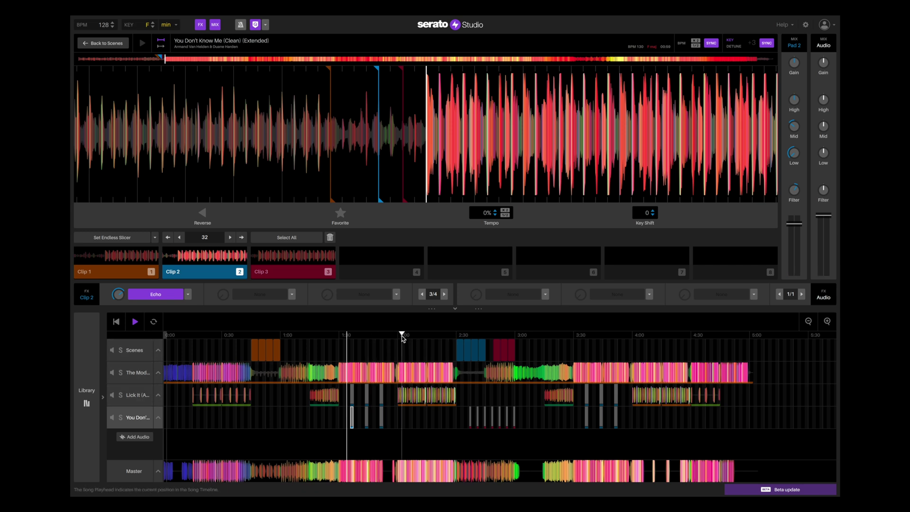
left_click(411, 395)
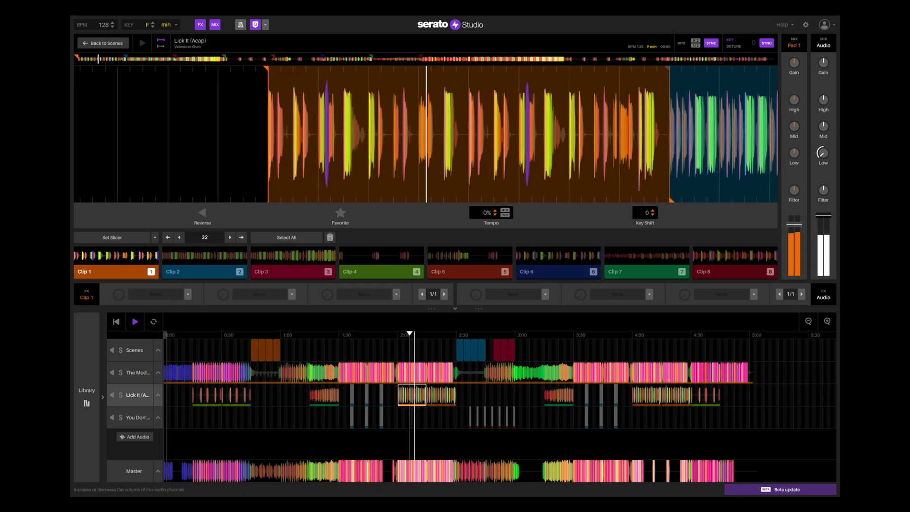
left_click_drag(801, 217, 800, 228)
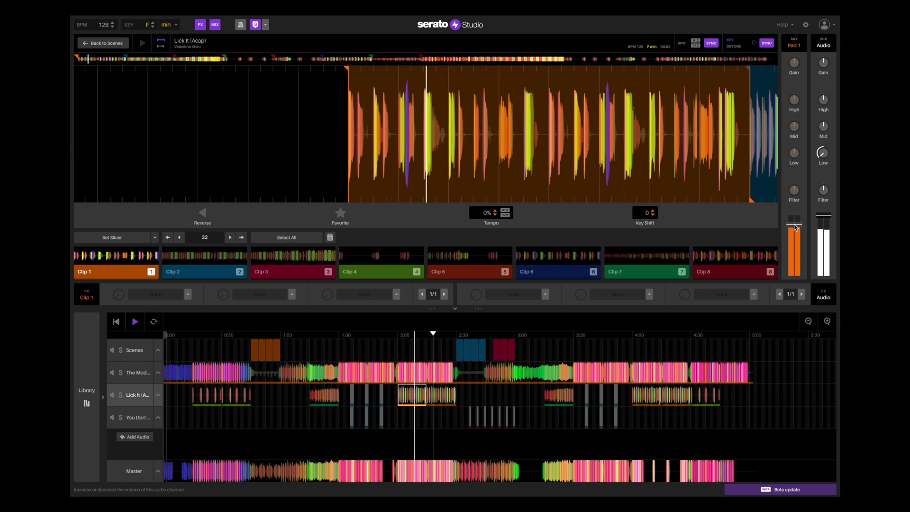
Play the song from the Trap Break scene, open that scene and review its Clean 808 Drum Kit
left_click(456, 336)
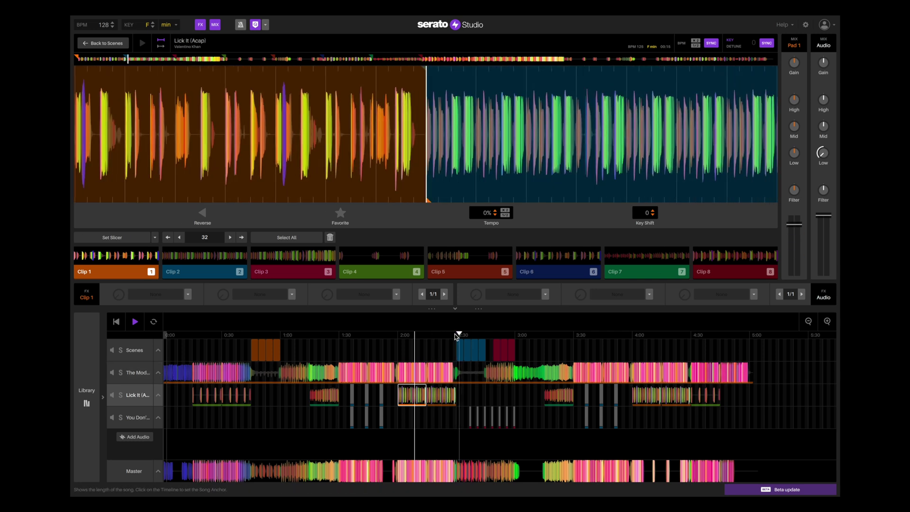
left_click(459, 350)
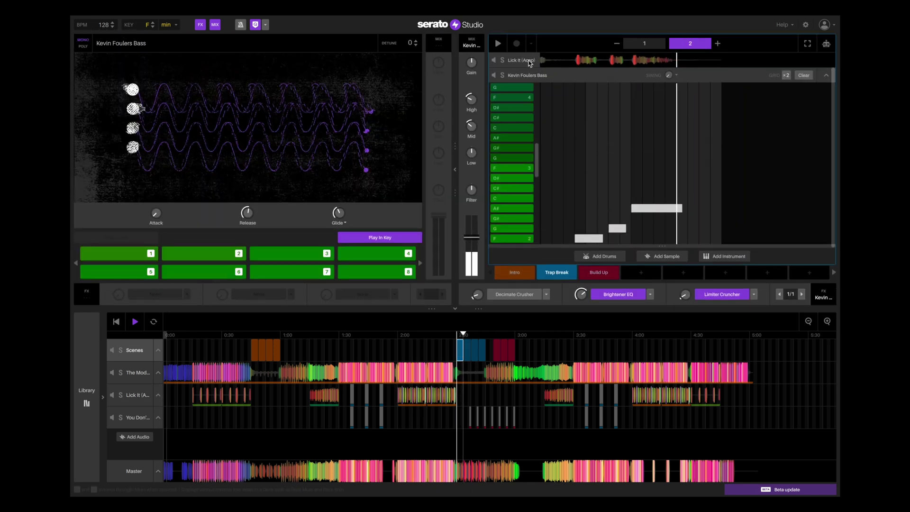
left_click(514, 61)
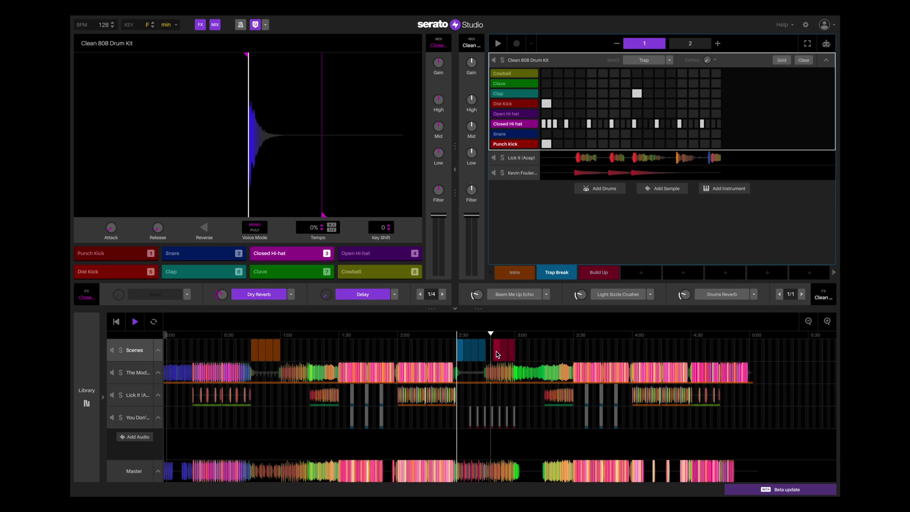
Add a Build Up scene block in the gap after the Trap Break scenes, and move playback to about 3:15
left_click(496, 354)
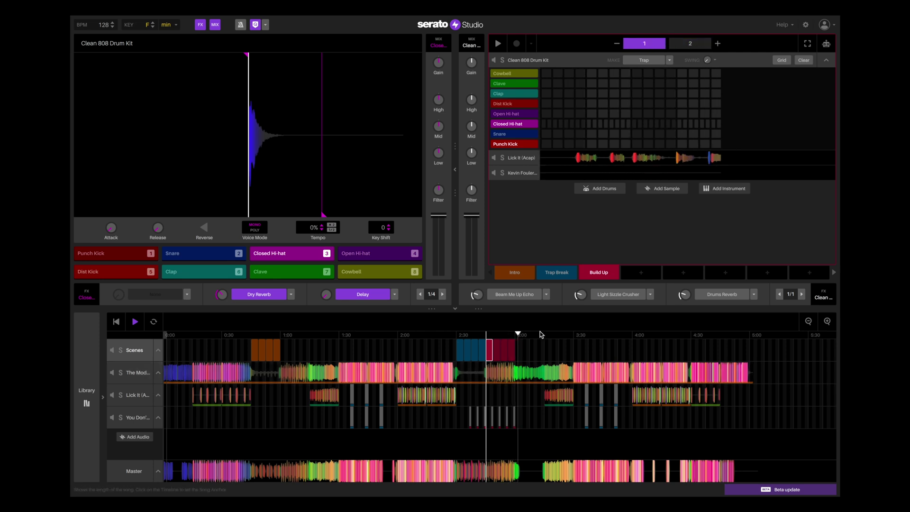
left_click_drag(542, 335, 552, 335)
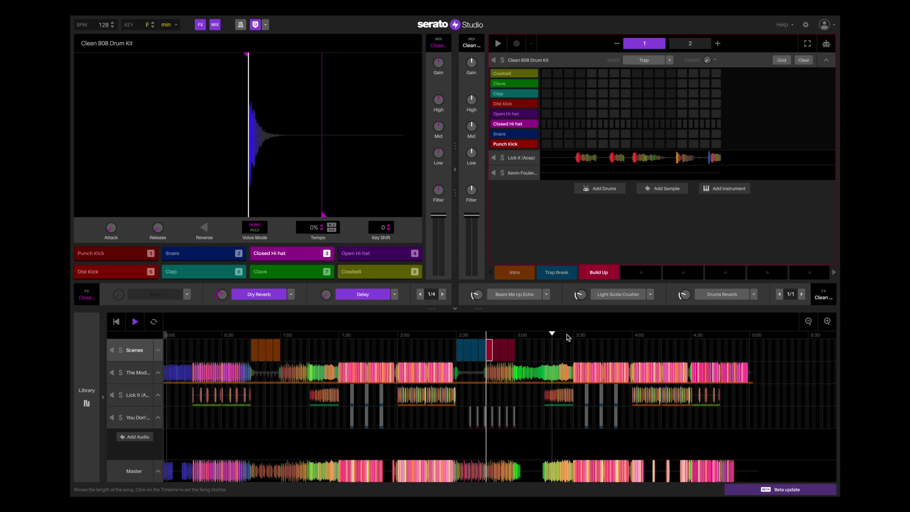
Select the second Lick It Clip 7 block and check its playback into the following drop section
left_click(559, 395)
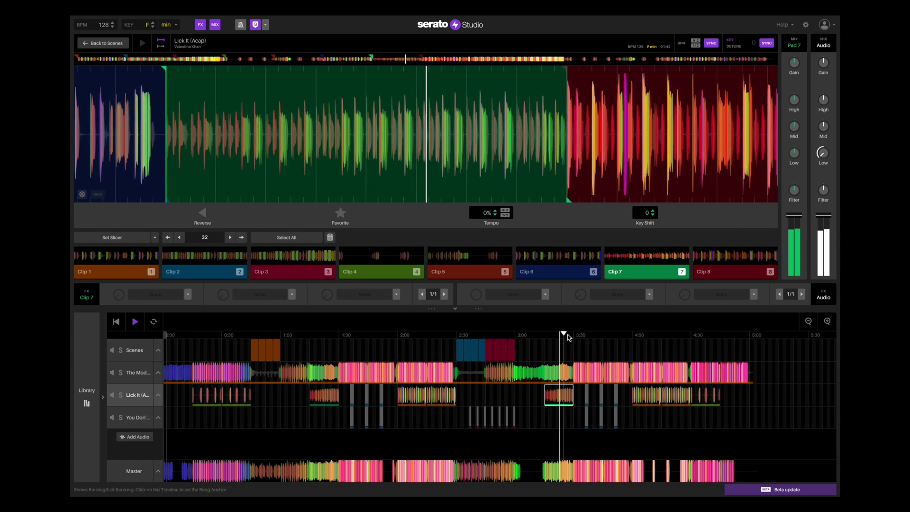
left_click(569, 336)
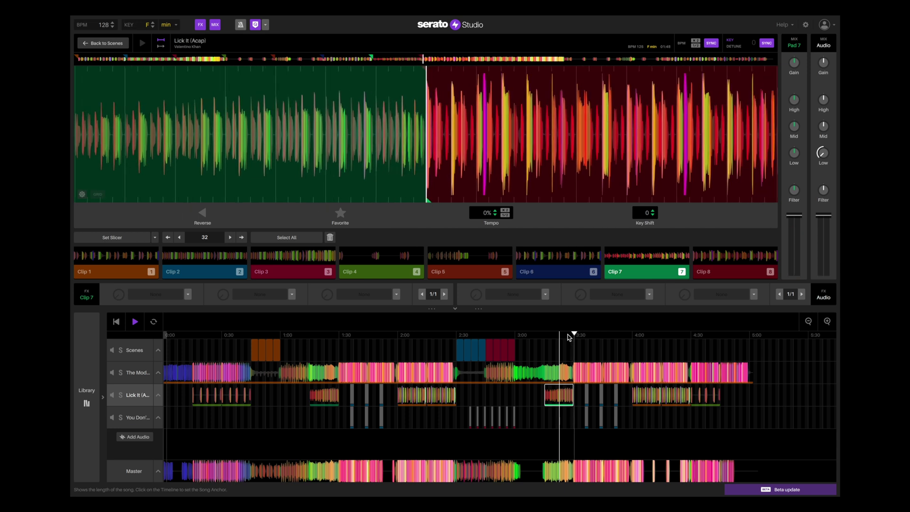
left_click(582, 337)
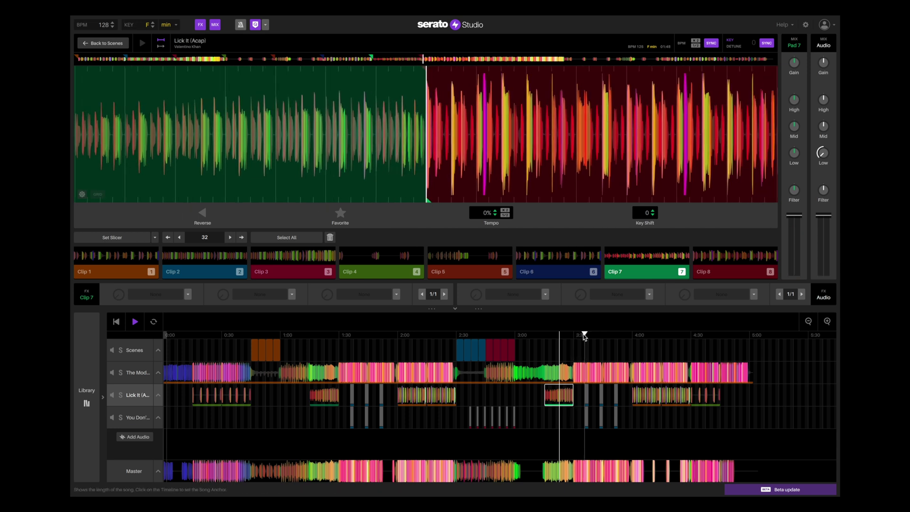
left_click(588, 335)
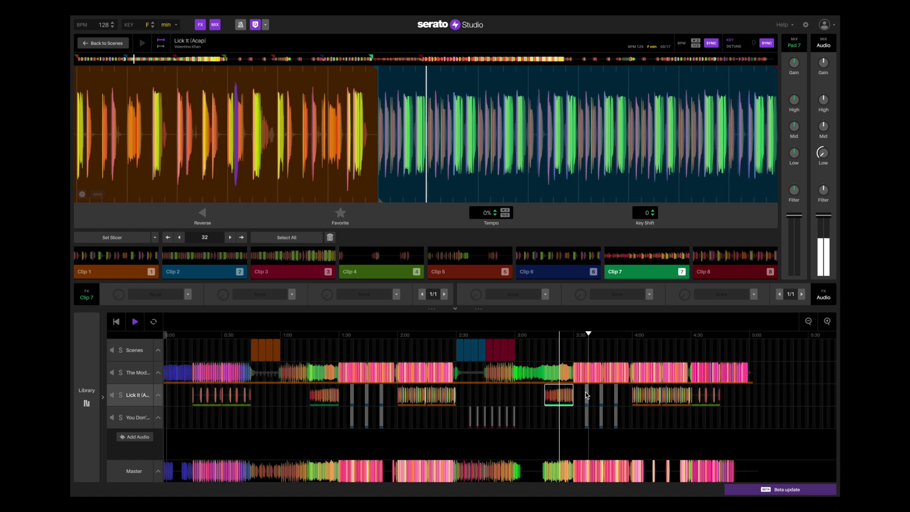
Compare the mixer settings of the Lick It and You Don't Know Me Clip 2 blocks just after 3:30 during playback
left_click(586, 394)
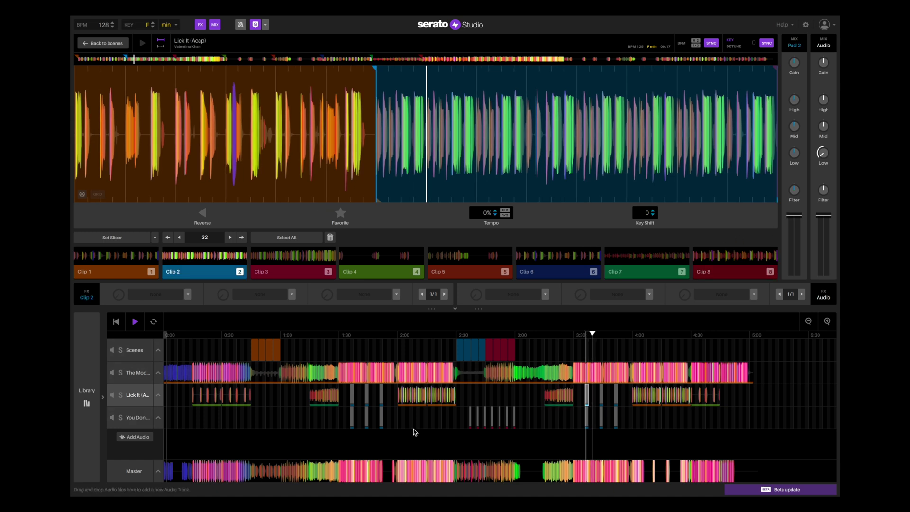
left_click(352, 419)
left_click(587, 415)
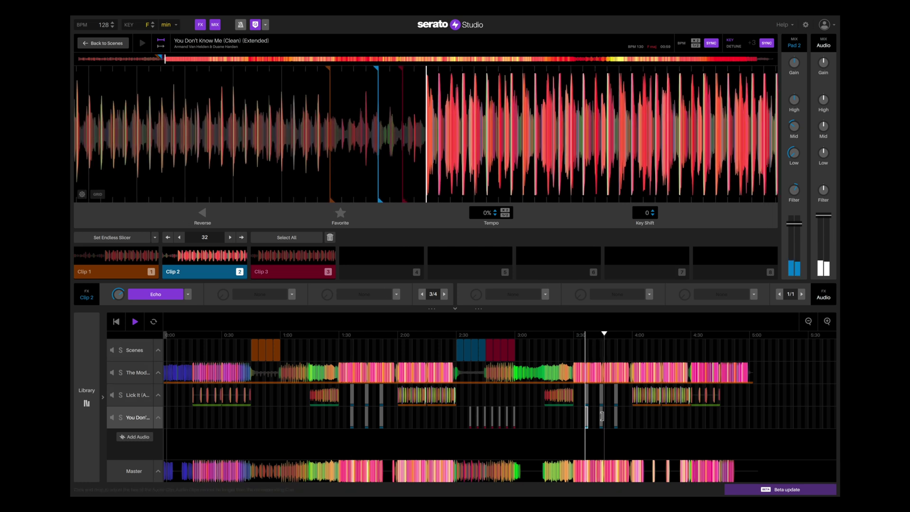
left_click(587, 395)
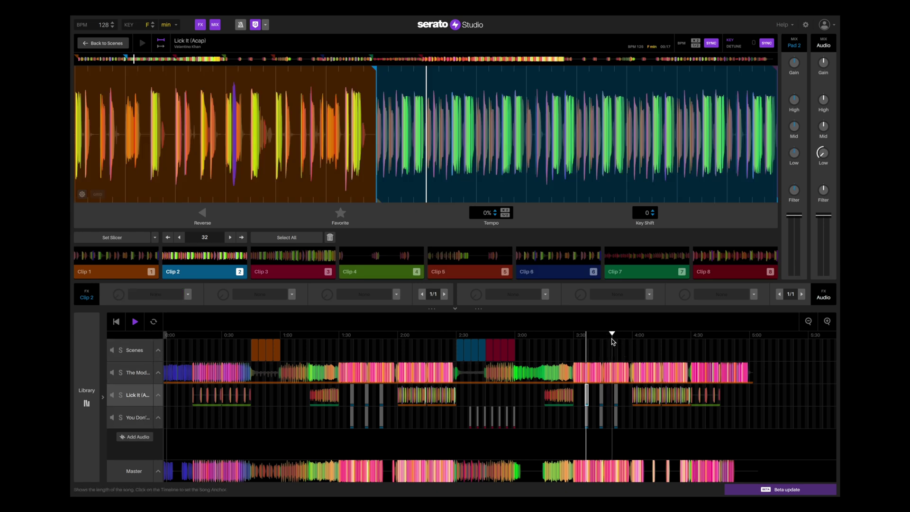
Check the Lick It Clip 1 and Clip 4 blocks in the song's final section against their mixer settings during playback
left_click(748, 248)
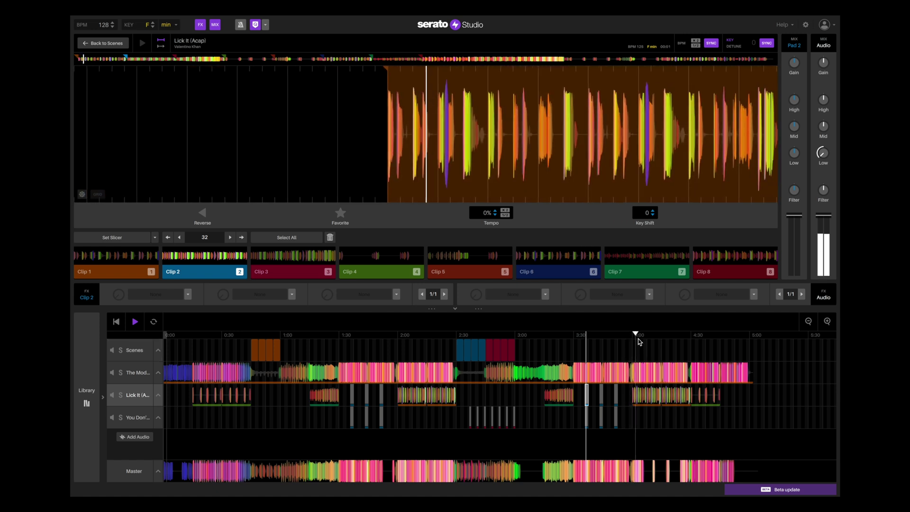
left_click(638, 402)
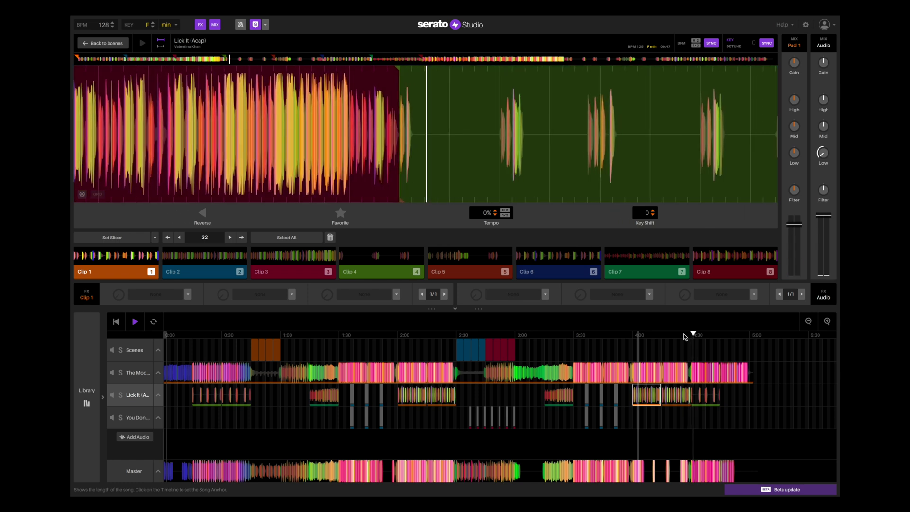
left_click(703, 398)
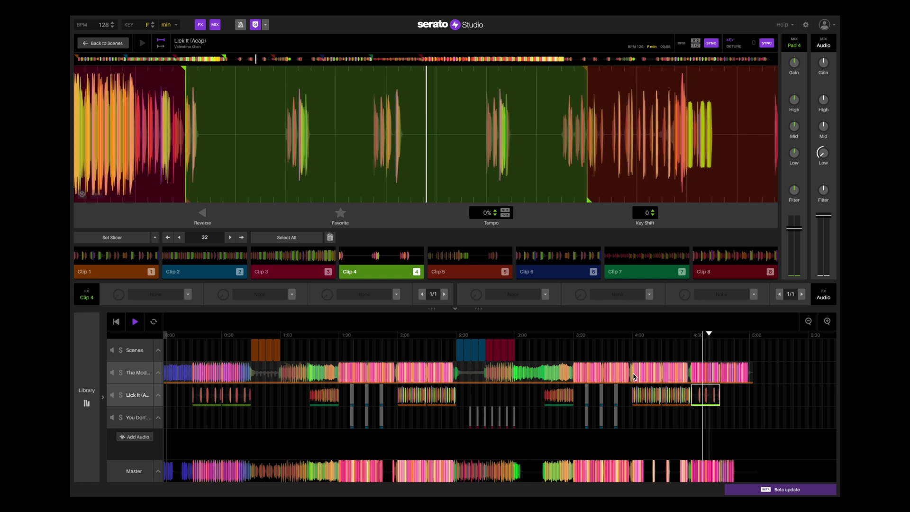
key("space")
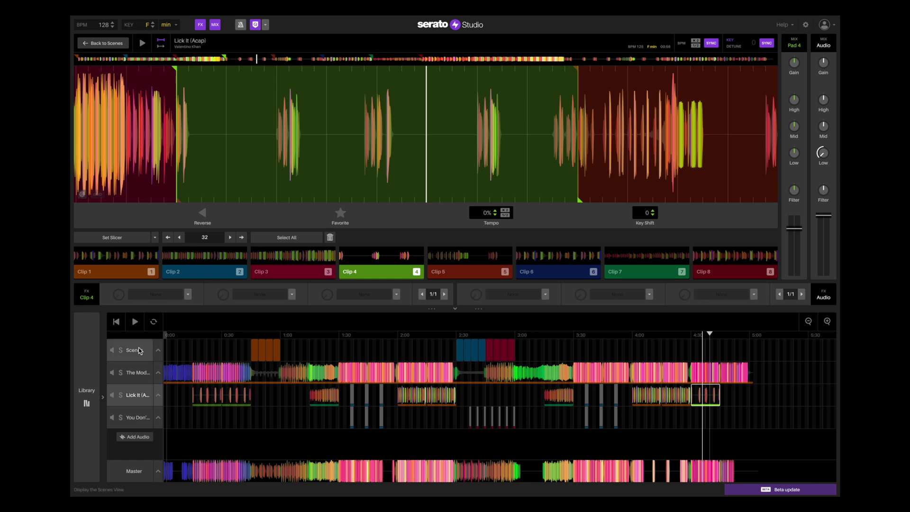
Open the Master channel and compare its output level during playback at about 0:24 and 0:50
left_click(128, 474)
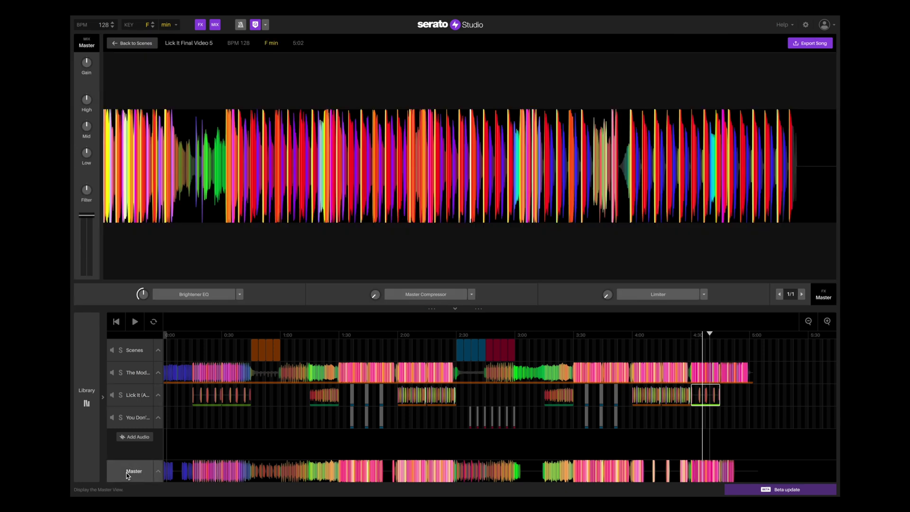
left_click(212, 333)
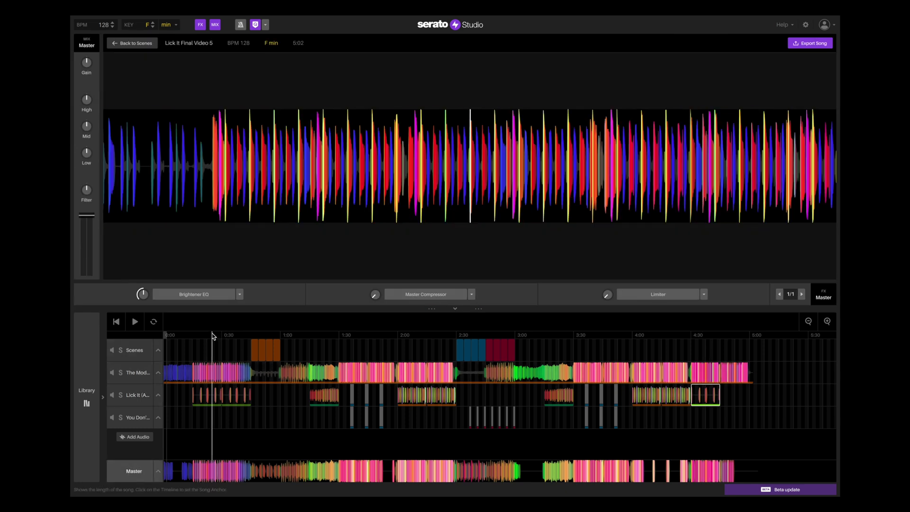
key("space")
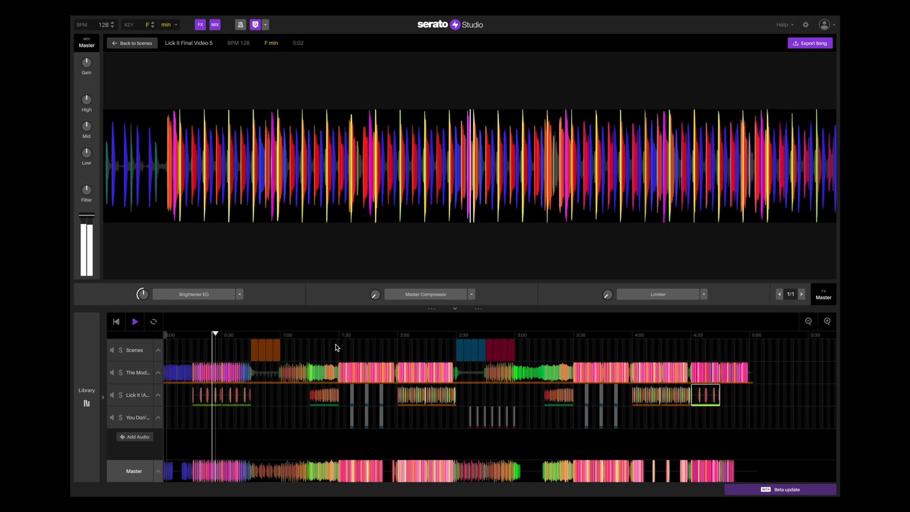
left_click(262, 334)
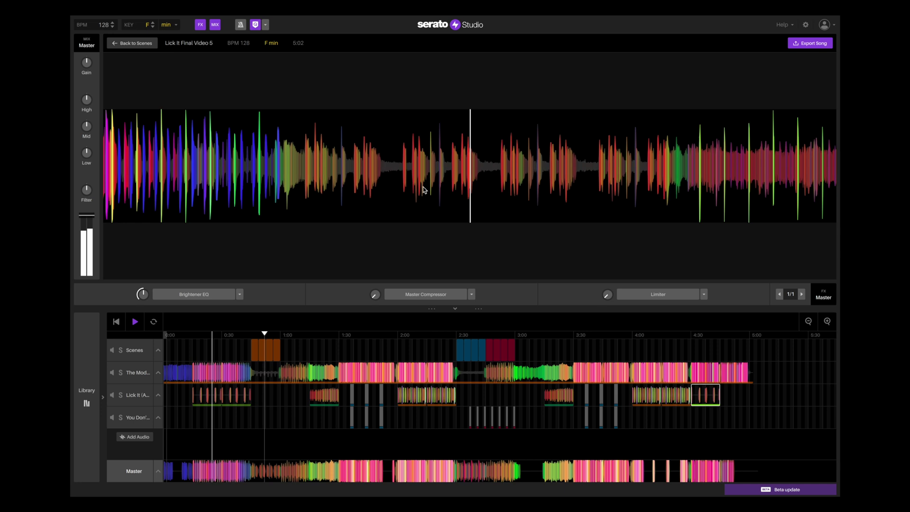
key("space")
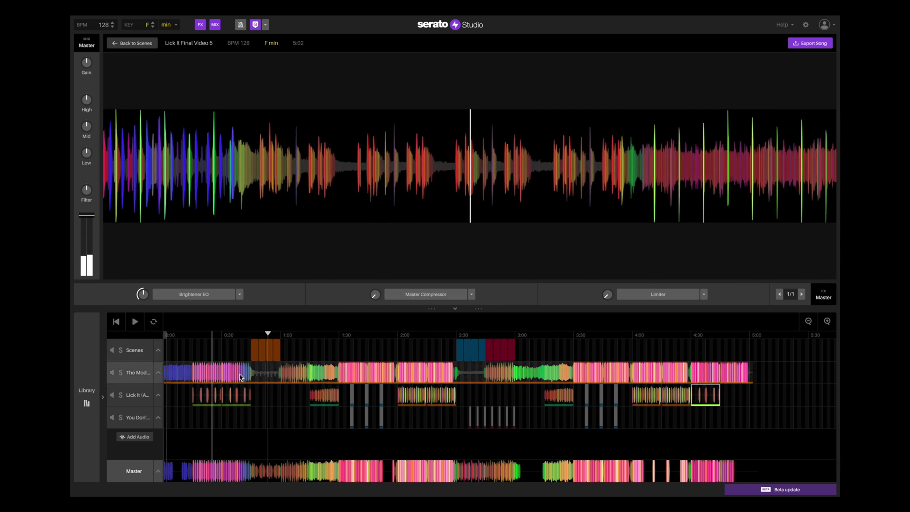
Review the effect choices for the second Master slot, and compare the output levels of the intro and first breakdown again
left_click(471, 295)
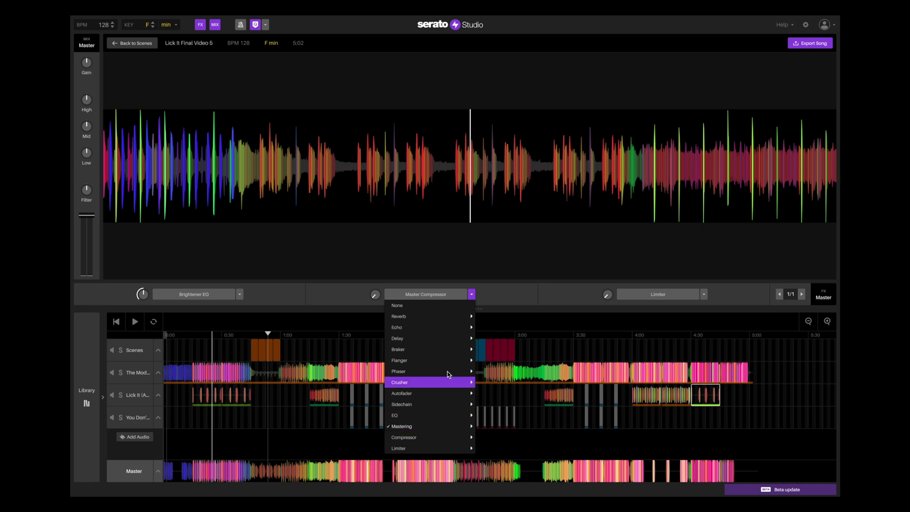
left_click(521, 297)
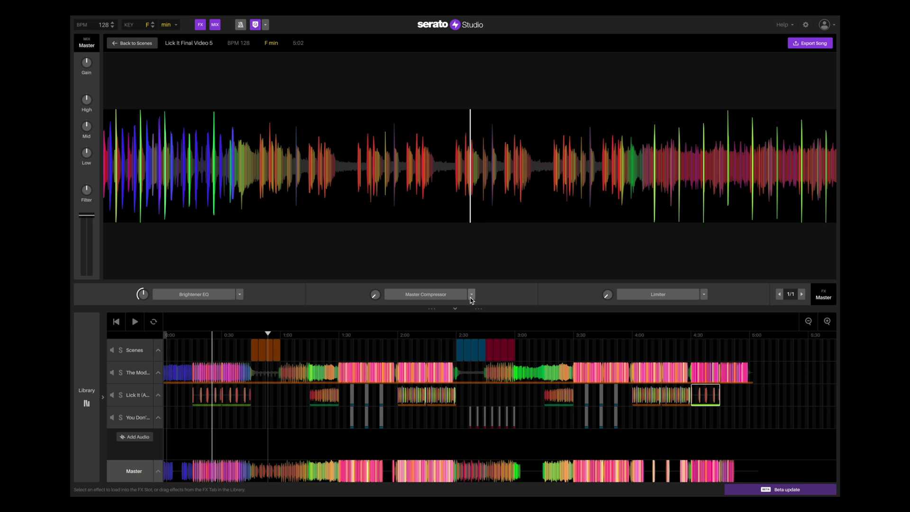
key("space")
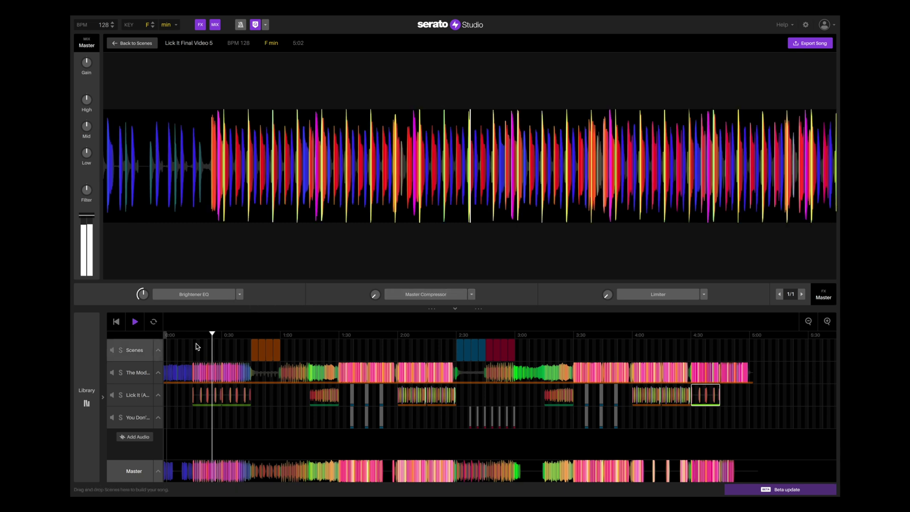
left_click(254, 335)
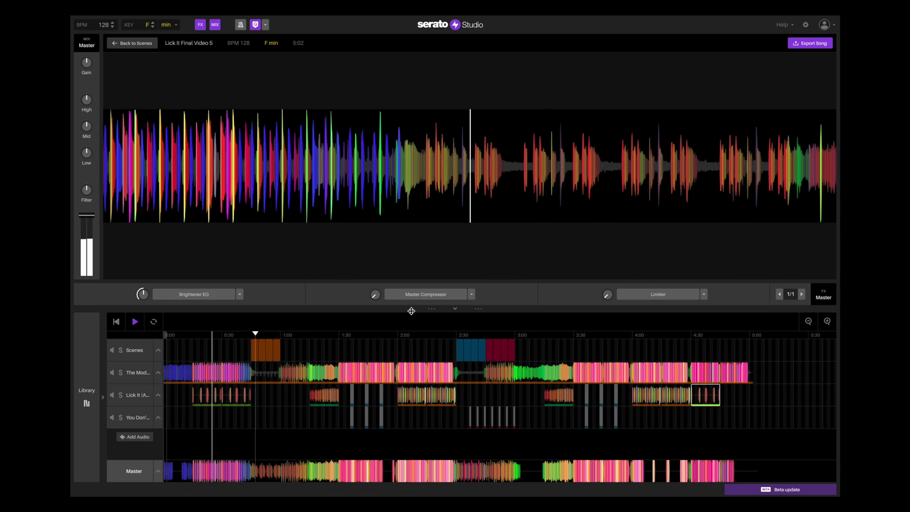
Enable the Master Compressor on the Master channel while playing from about 1:32, and set its amount just above minimum
left_click(346, 335)
key("space")
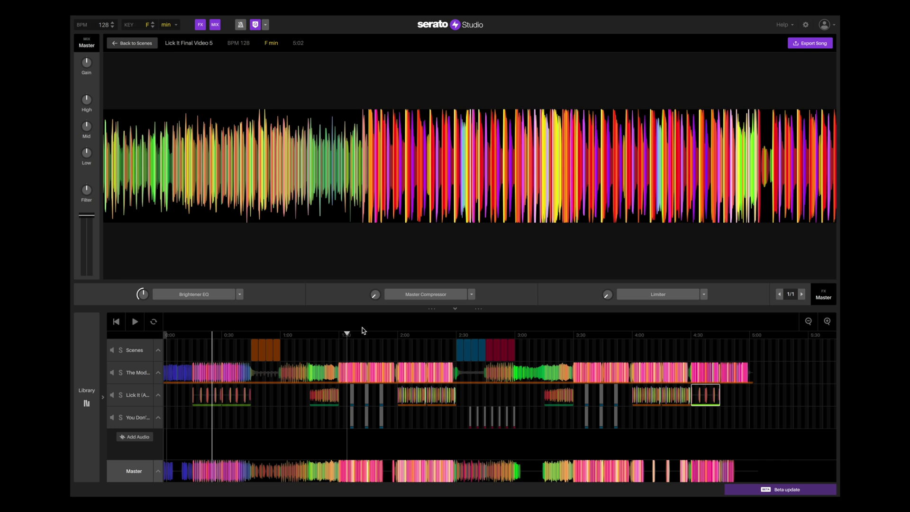
key("space")
left_click(403, 295)
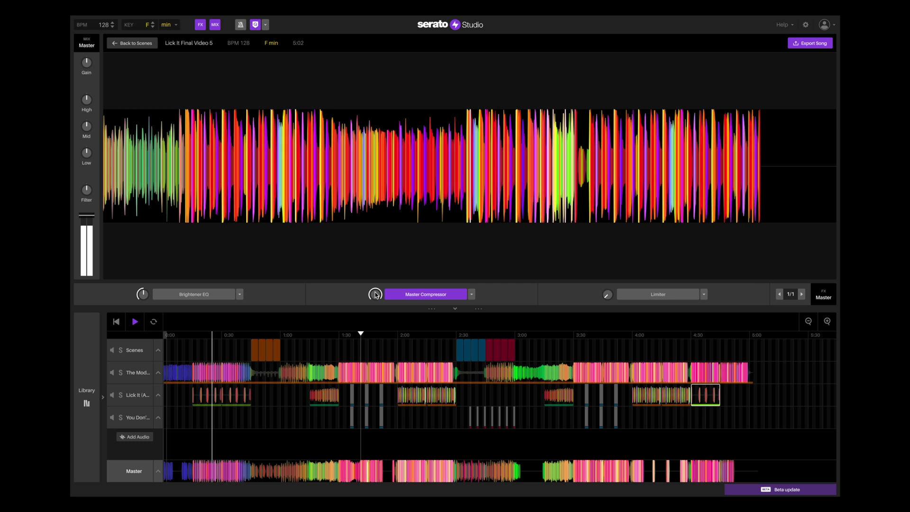
left_click_drag(375, 294, 375, 305)
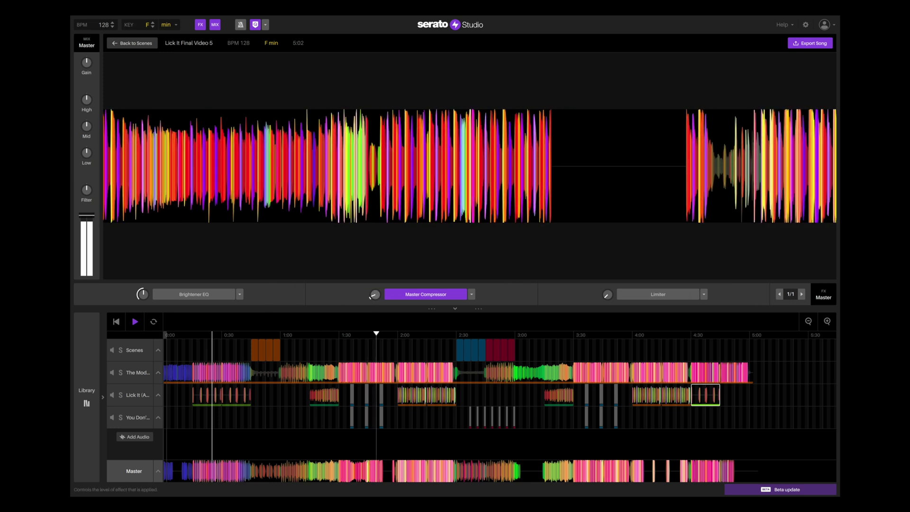
left_click(406, 298)
left_click(406, 299)
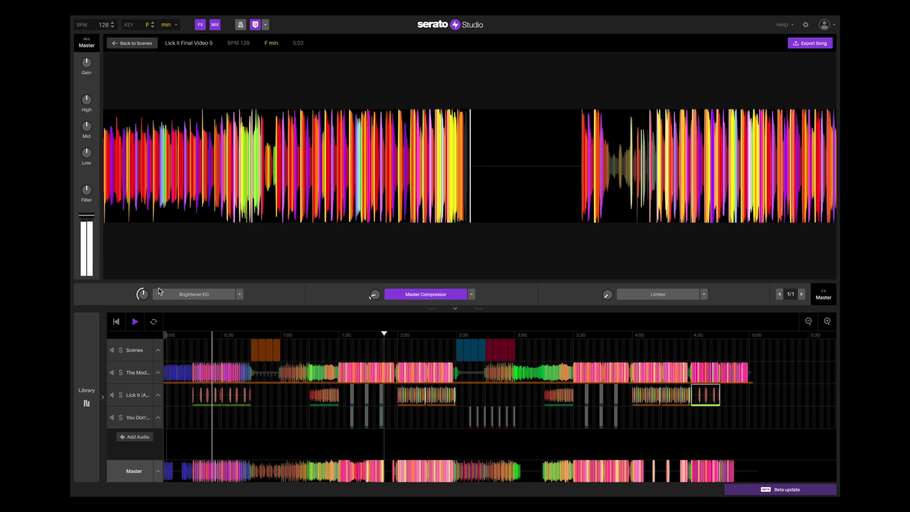
Try the Brightener EQ on the Master channel at higher and lower amounts during playback
left_click(193, 295)
left_click_drag(142, 293, 143, 288)
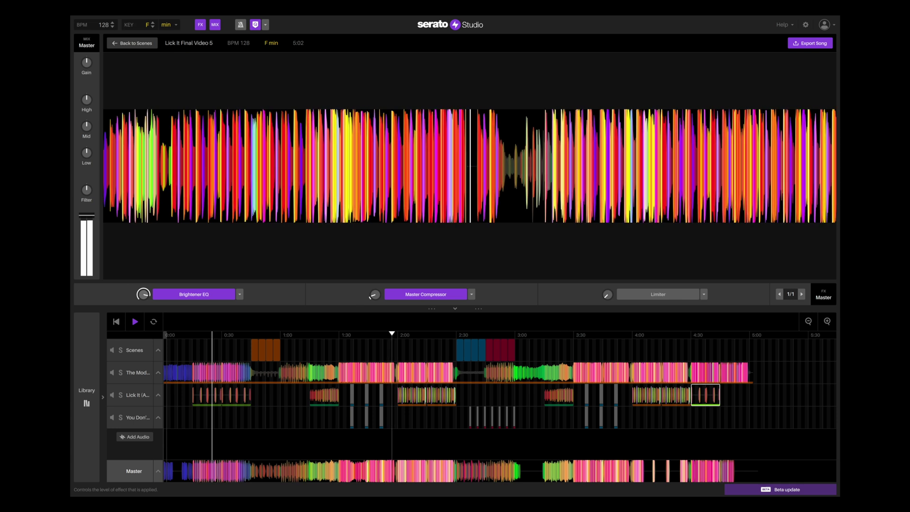
left_click_drag(143, 288, 142, 292)
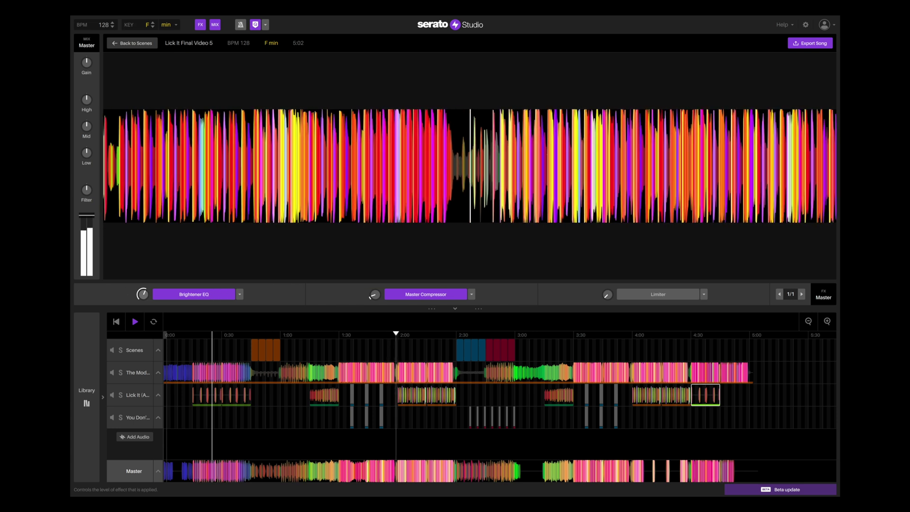
left_click(194, 294)
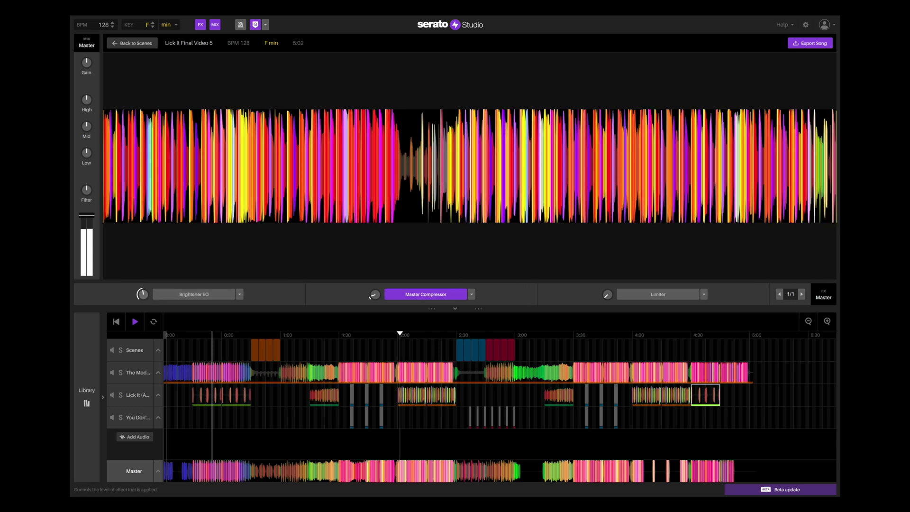
Enable the Limiter on the Master channel and test its amount while playing from about 2:04
key("space")
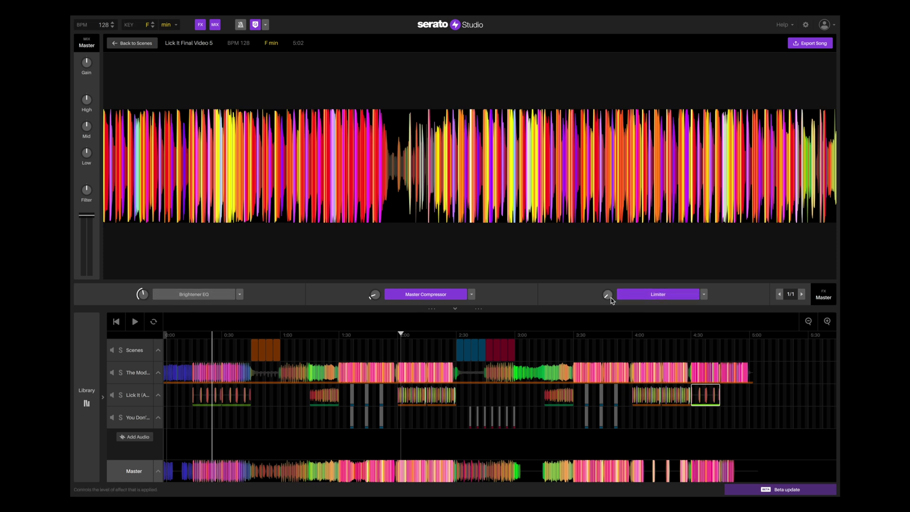
left_click(401, 334)
left_click(408, 335)
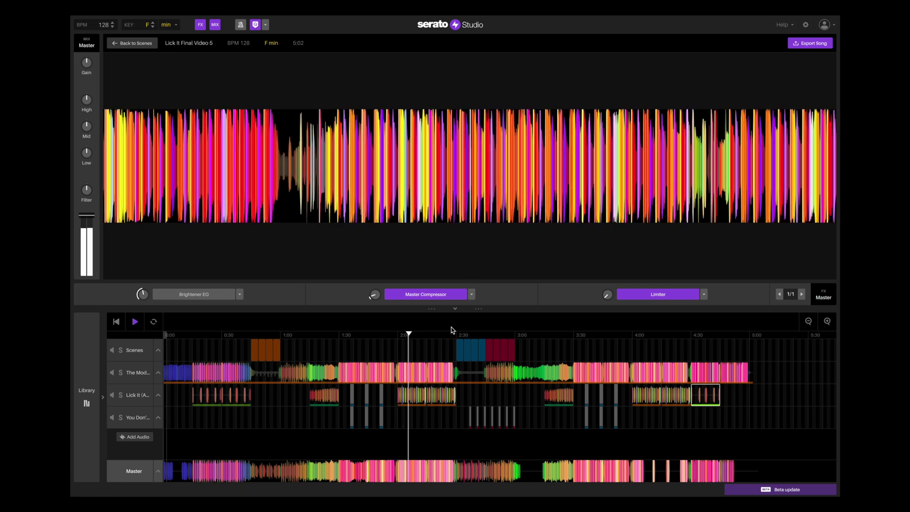
key("space")
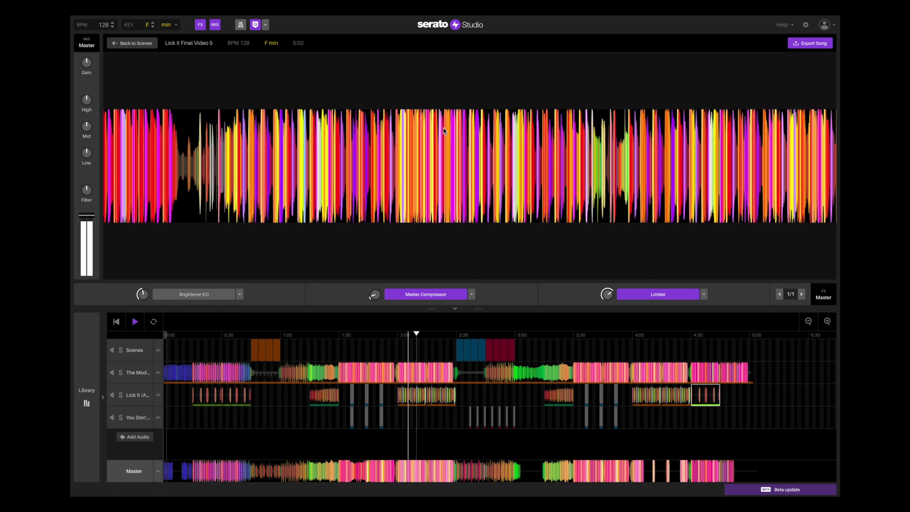
key("space")
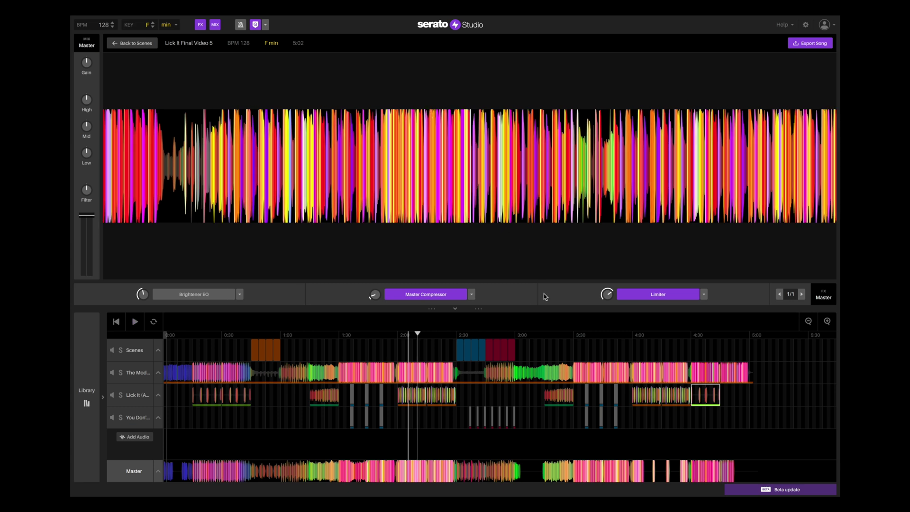
key("space")
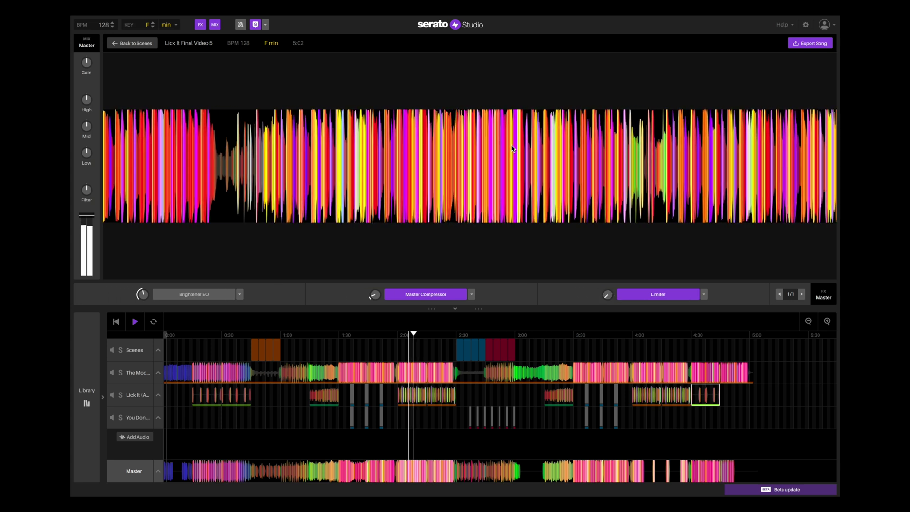
key("space")
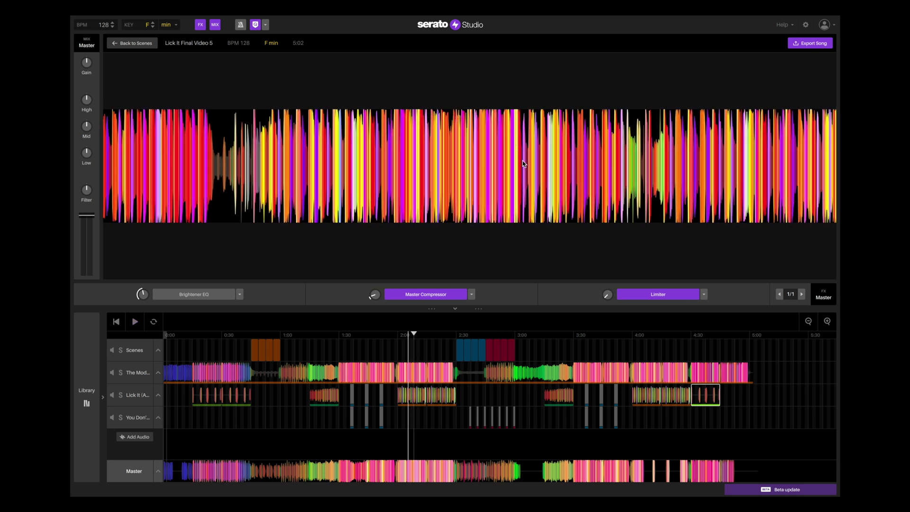
Compare the Master output level between the second breakdown and the drop at about 2:04, checking the Master volume fader
key("space")
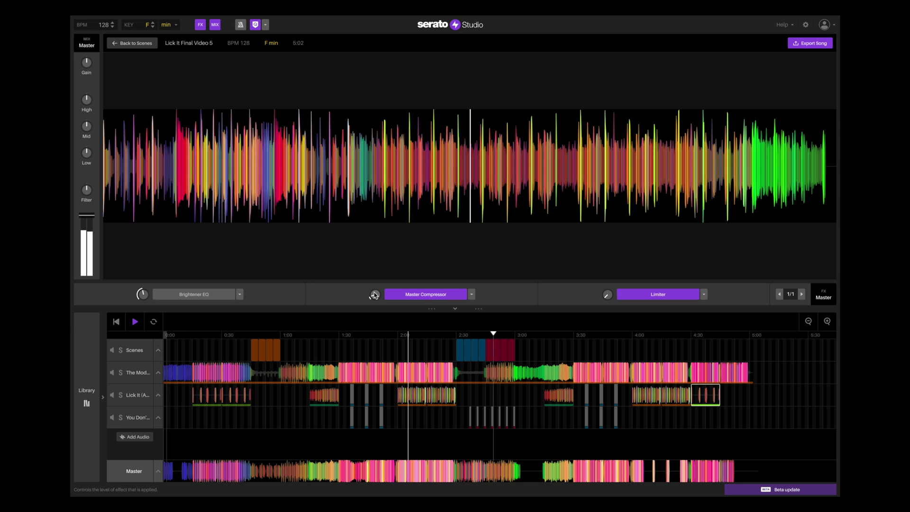
key("space")
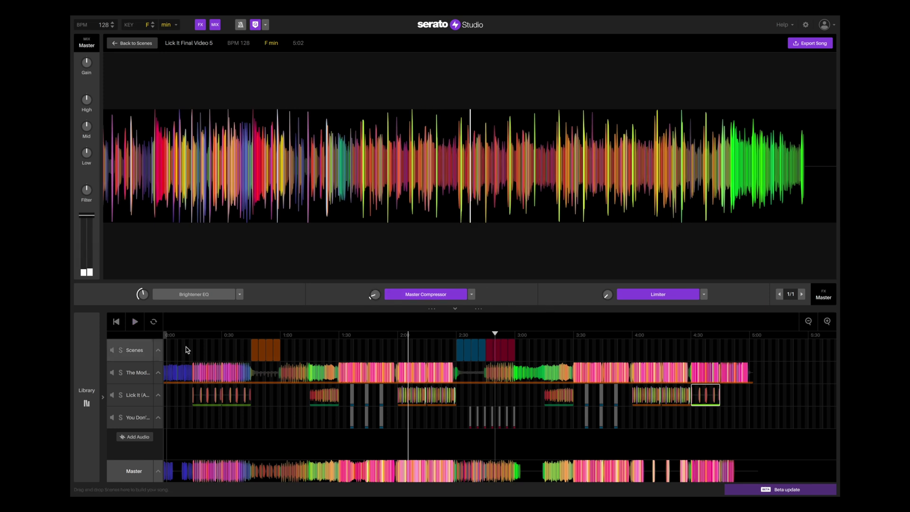
key("space")
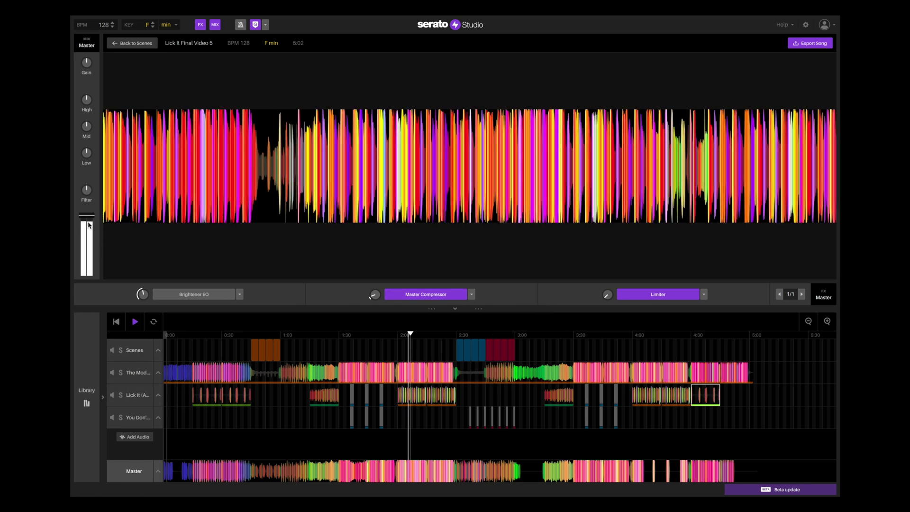
mouse_move(86, 215)
left_mouse_down()
mouse_move(86, 231)
mouse_move(87, 216)
left_mouse_up()
key("space")
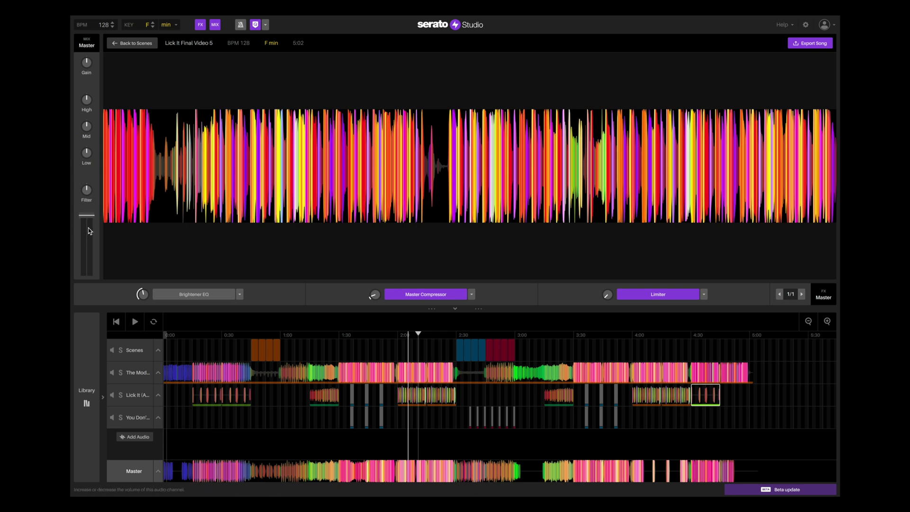
Test the Limiter up to its maximum while playing from about 2:04, and leave its amount just above minimum
key("space")
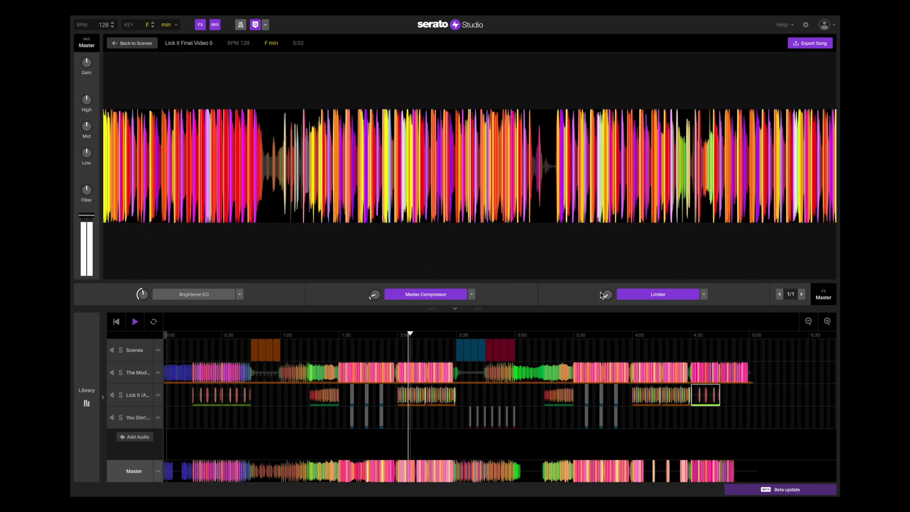
left_click_drag(609, 295, 609, 266)
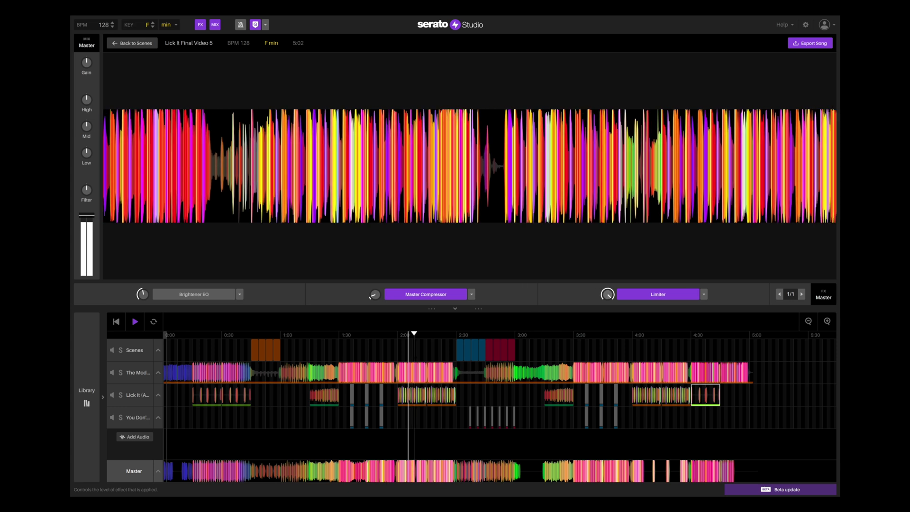
left_click_drag(608, 265, 610, 299)
key("space")
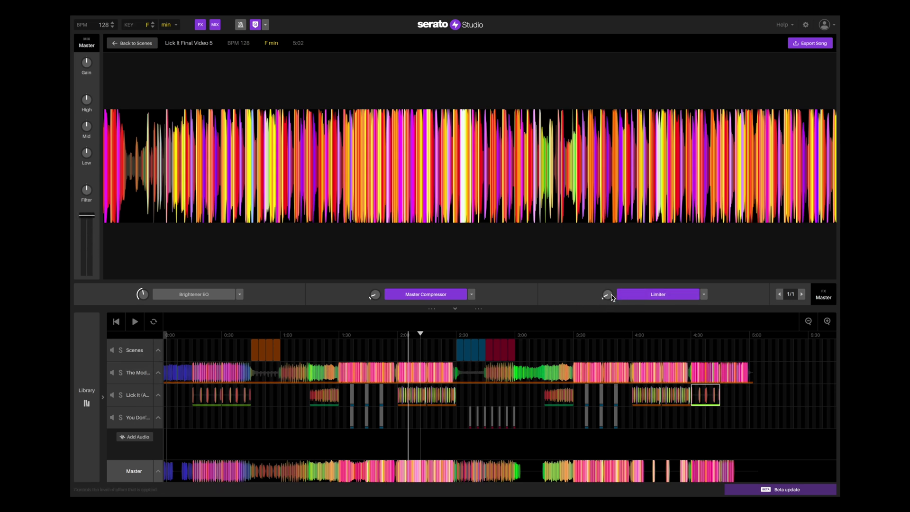
key("space")
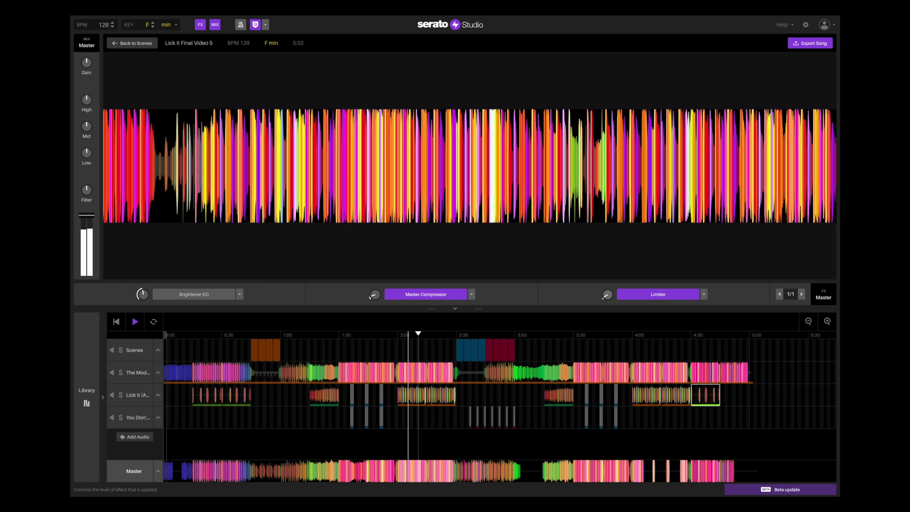
key("space")
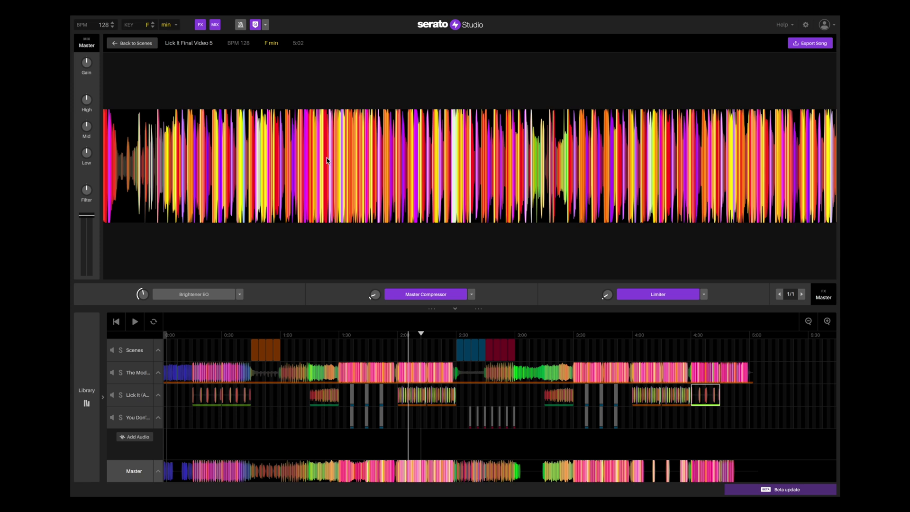
Review the stem export options, and export the song's master as a WAV file named "Lick It vs The Mod" in the Music folder
left_click(802, 44)
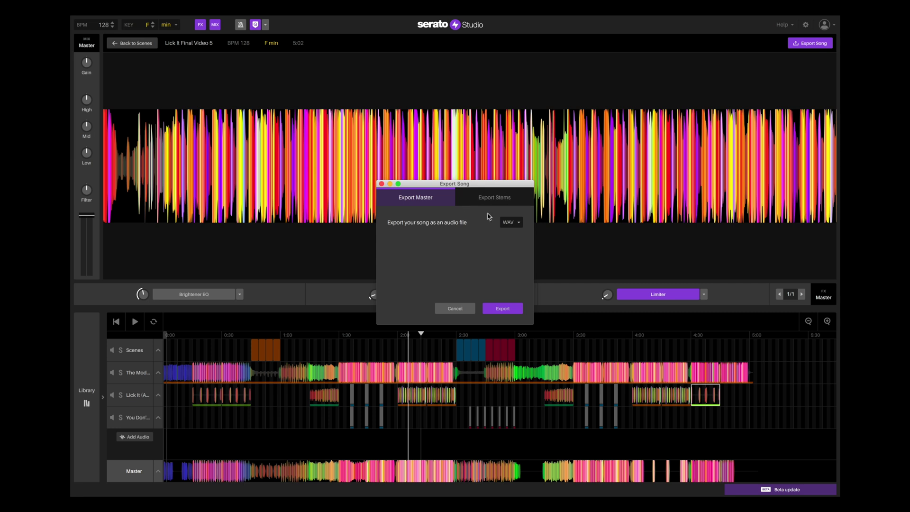
left_click(494, 199)
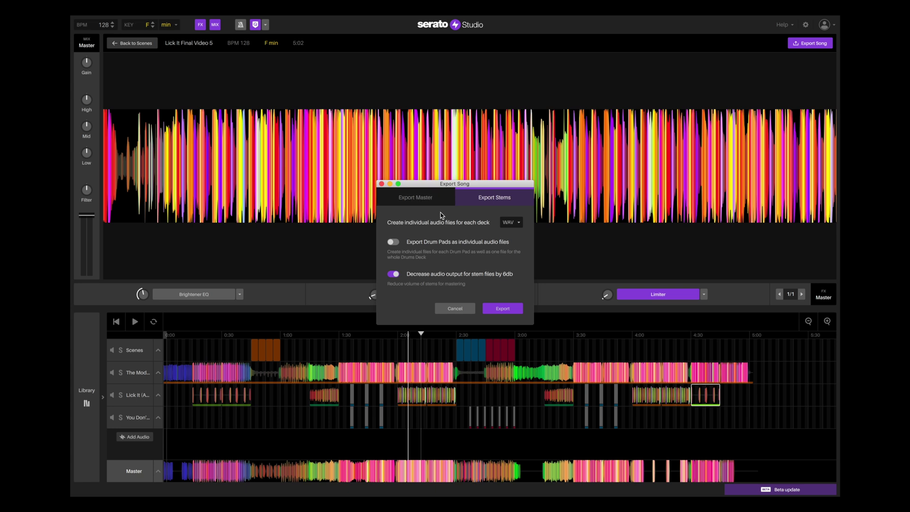
left_click(420, 198)
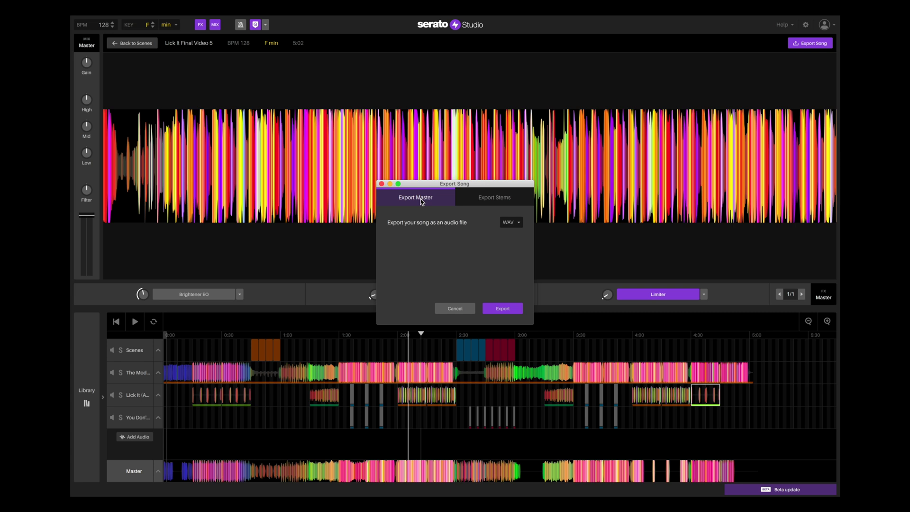
left_click(502, 309)
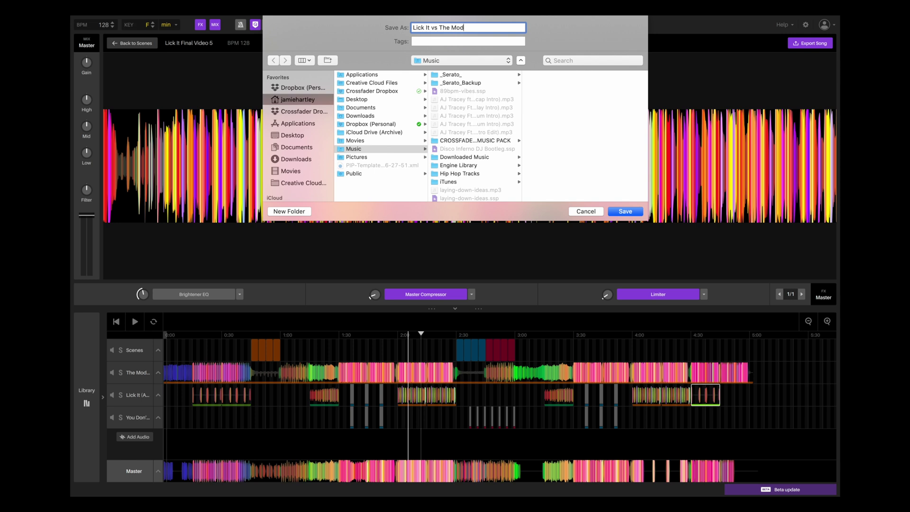
key("Return")
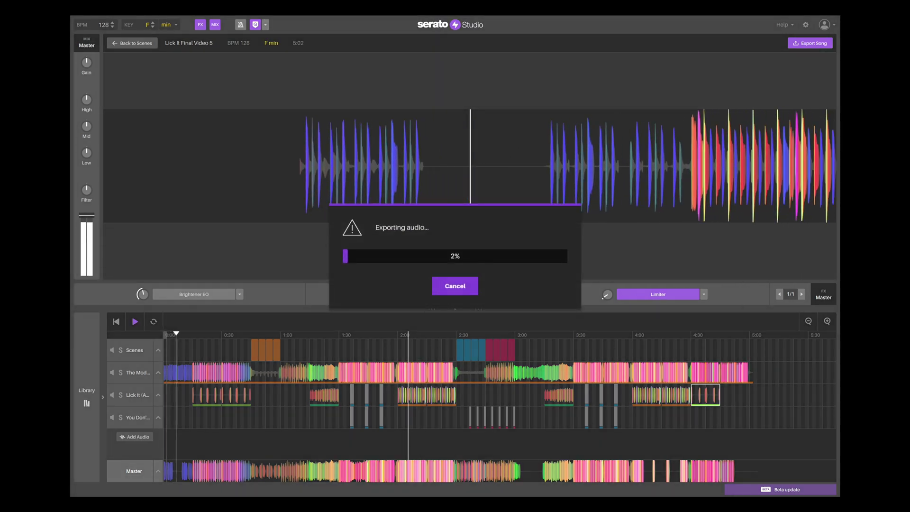